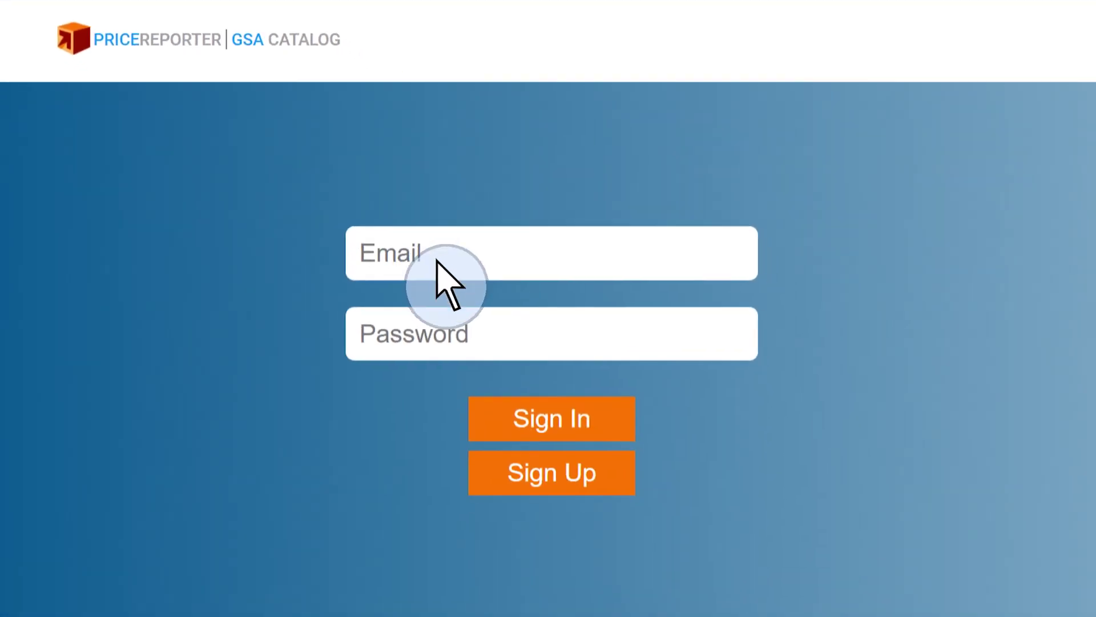
# Sign in to the catalog portal with the account e-mail and password.
pyautogui.click(436, 267)
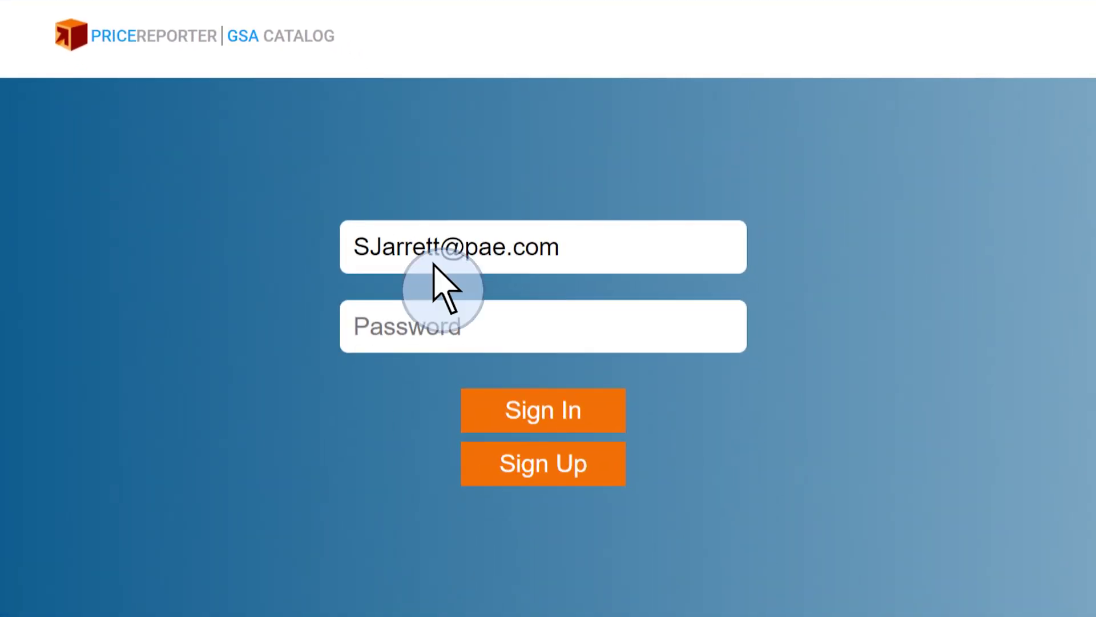
pyautogui.click(415, 337)
pyautogui.write('••••••')
pyautogui.click(553, 421)
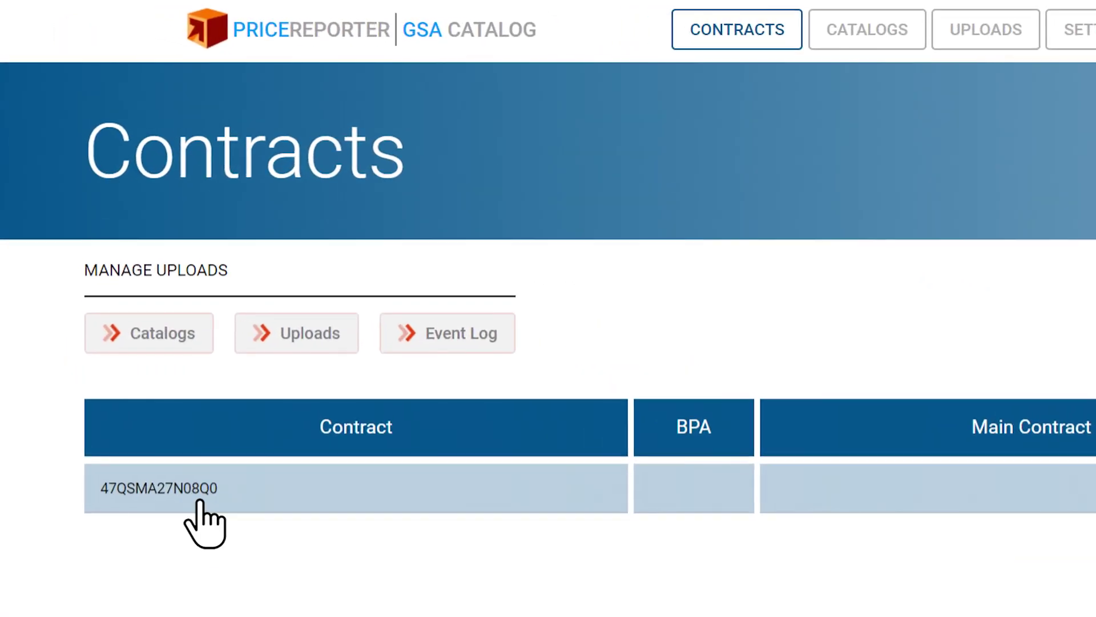
# Attach the 47QSMA27N08Q0T&CFile terms and conditions PDF to contract 47QSMA27N08Q0, then replace it.
pyautogui.click(200, 501)
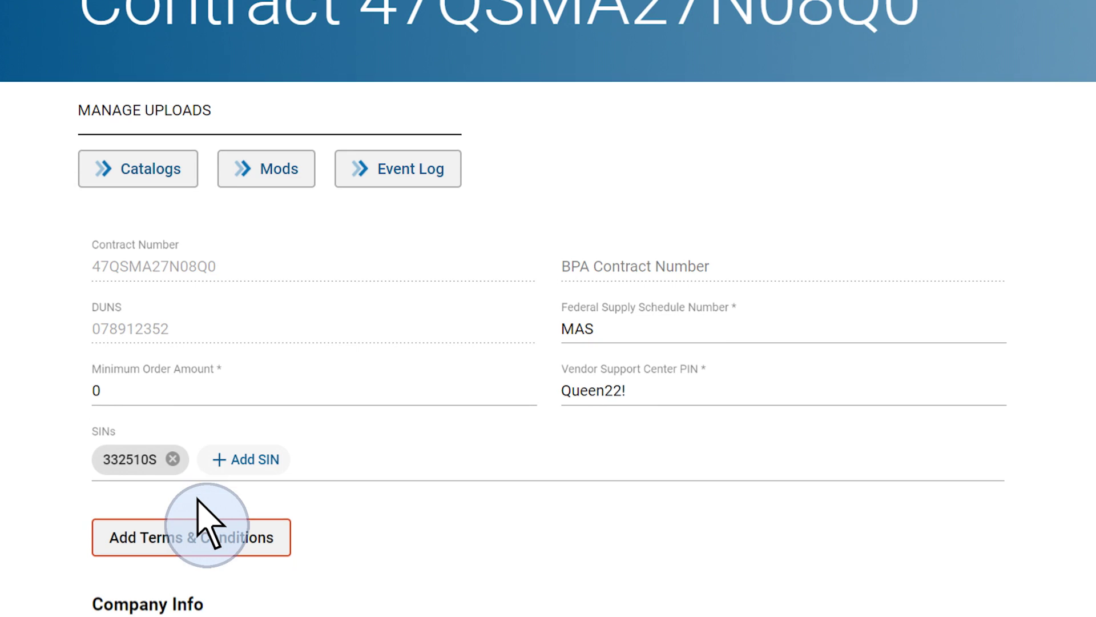
pyautogui.scroll(-5, 208, 522)
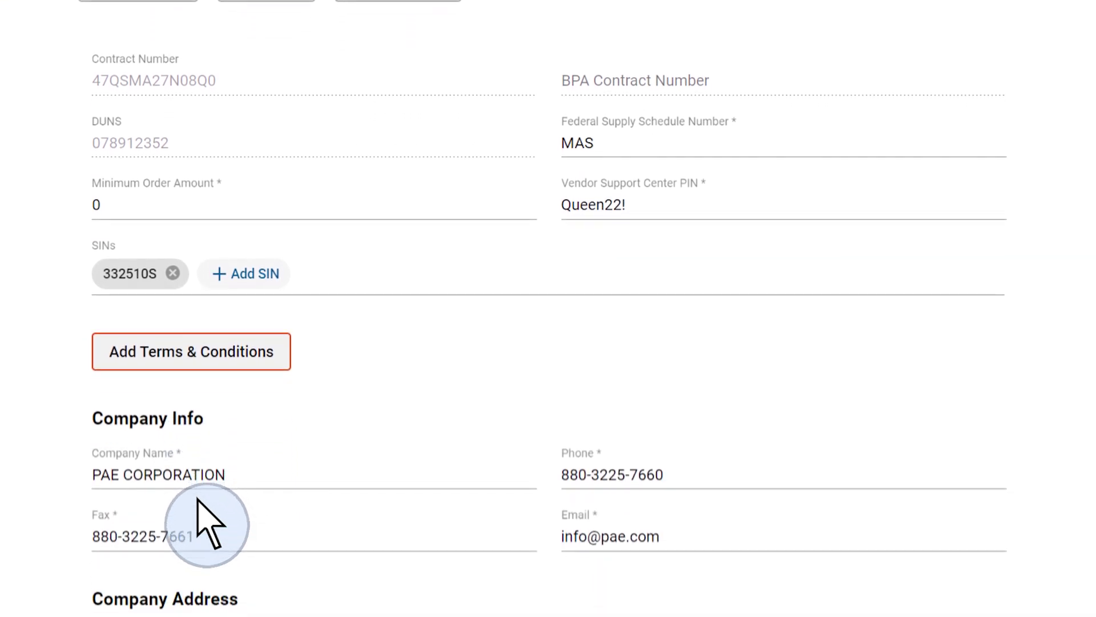
pyautogui.click(201, 357)
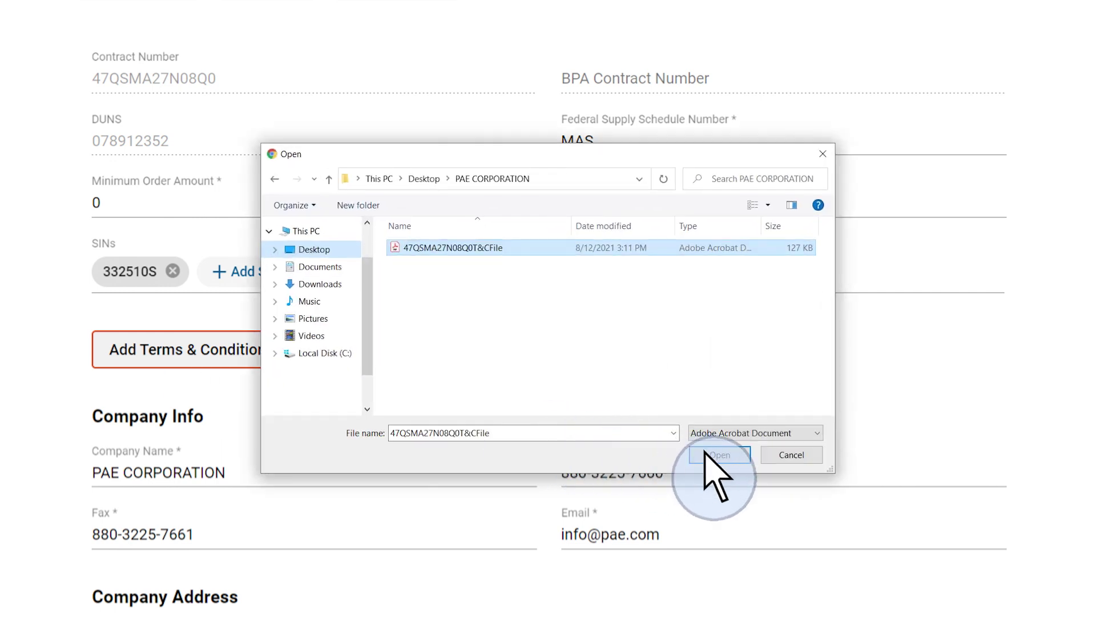
pyautogui.click(646, 486)
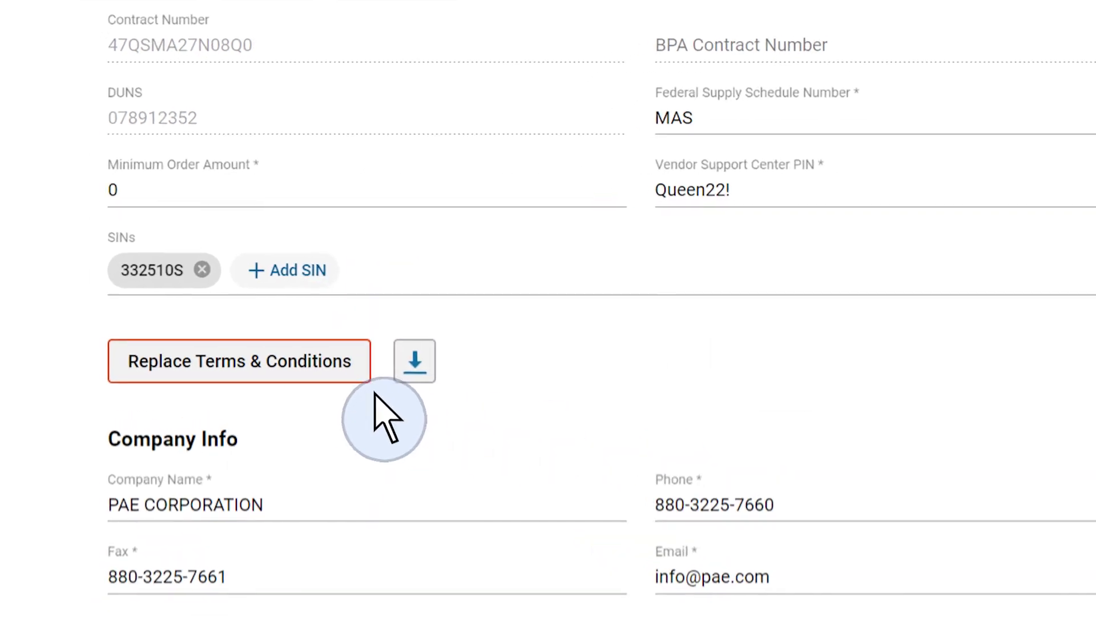
pyautogui.click(276, 377)
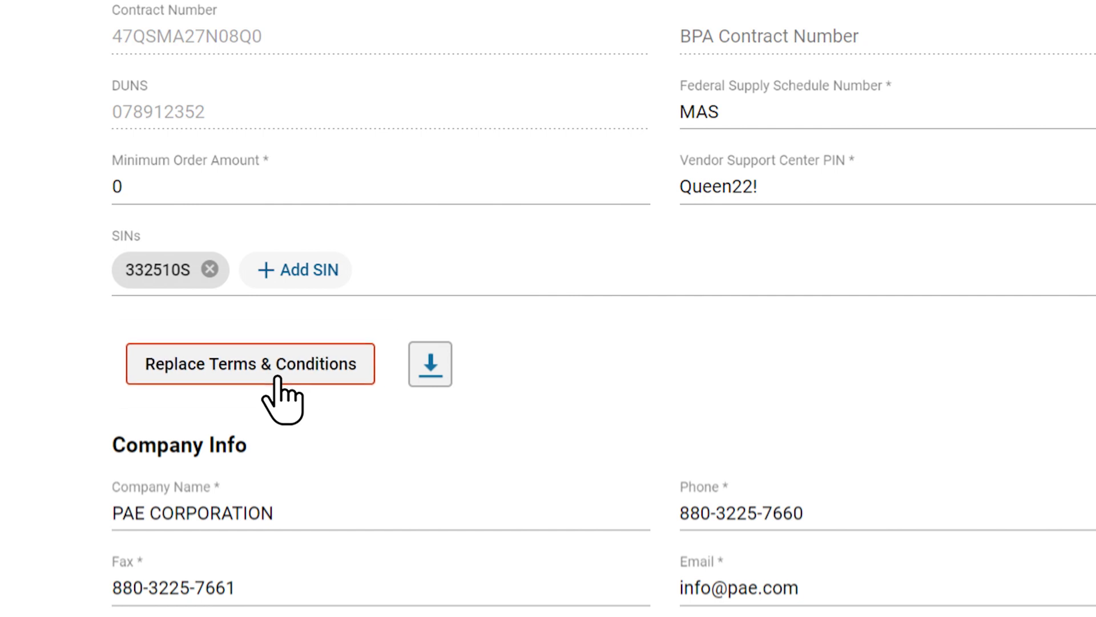
pyautogui.click(720, 455)
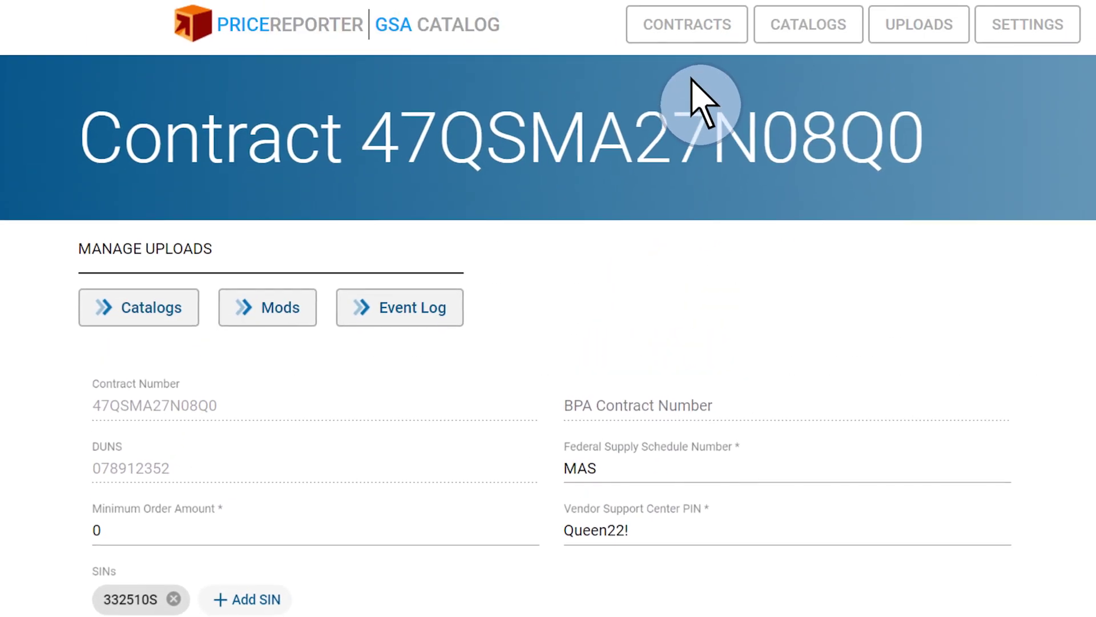
# Go to the Uploads list from Contracts and show the New Upload options.
pyautogui.click(689, 45)
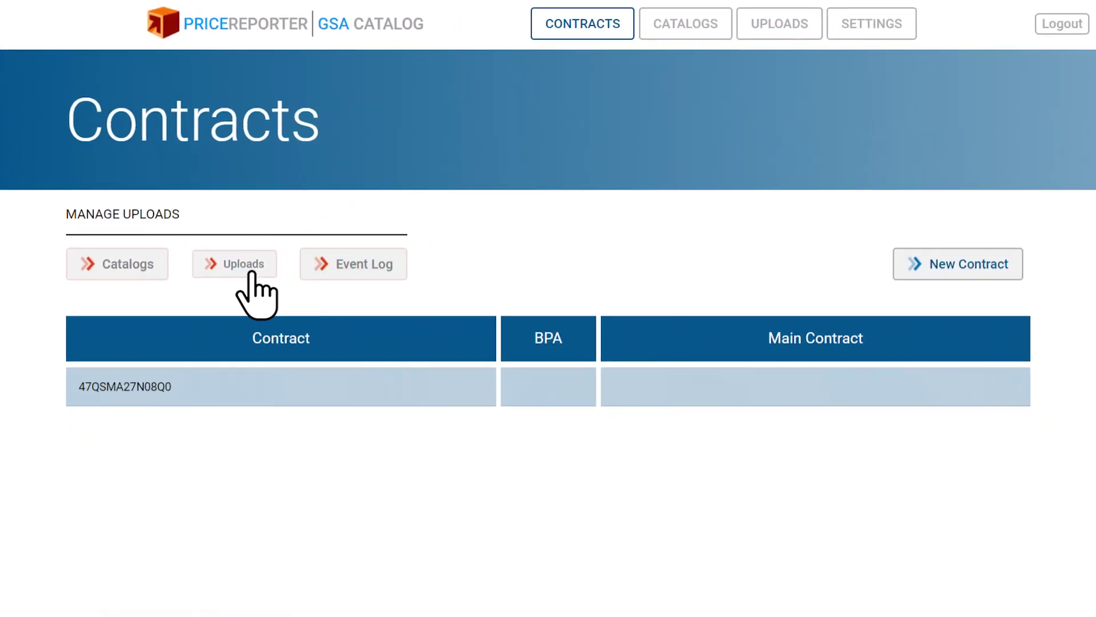
pyautogui.click(252, 272)
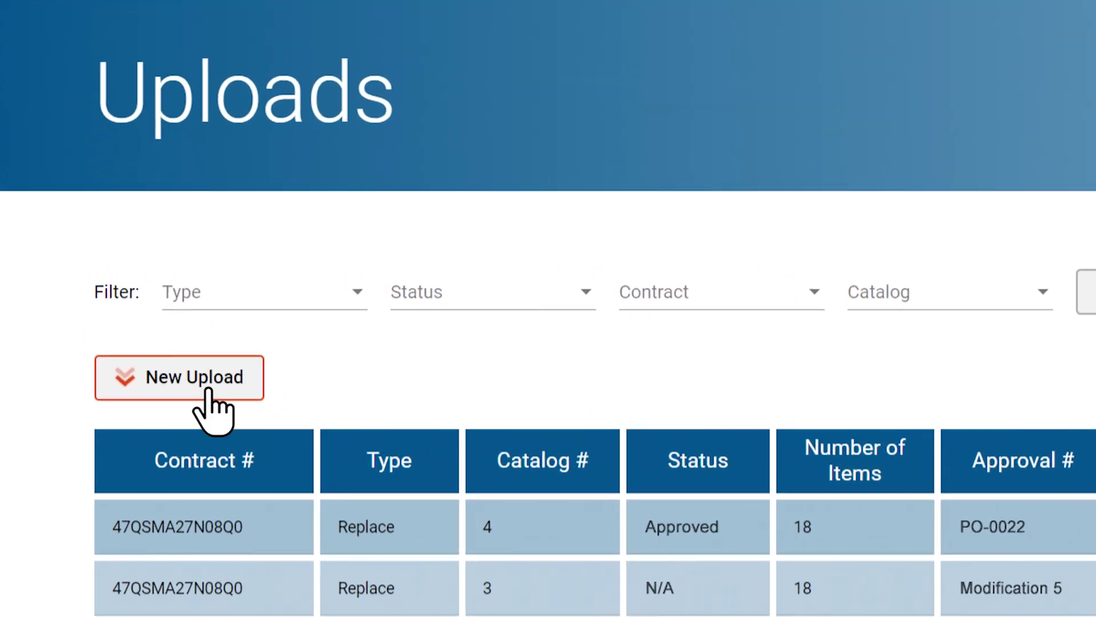
pyautogui.click(209, 390)
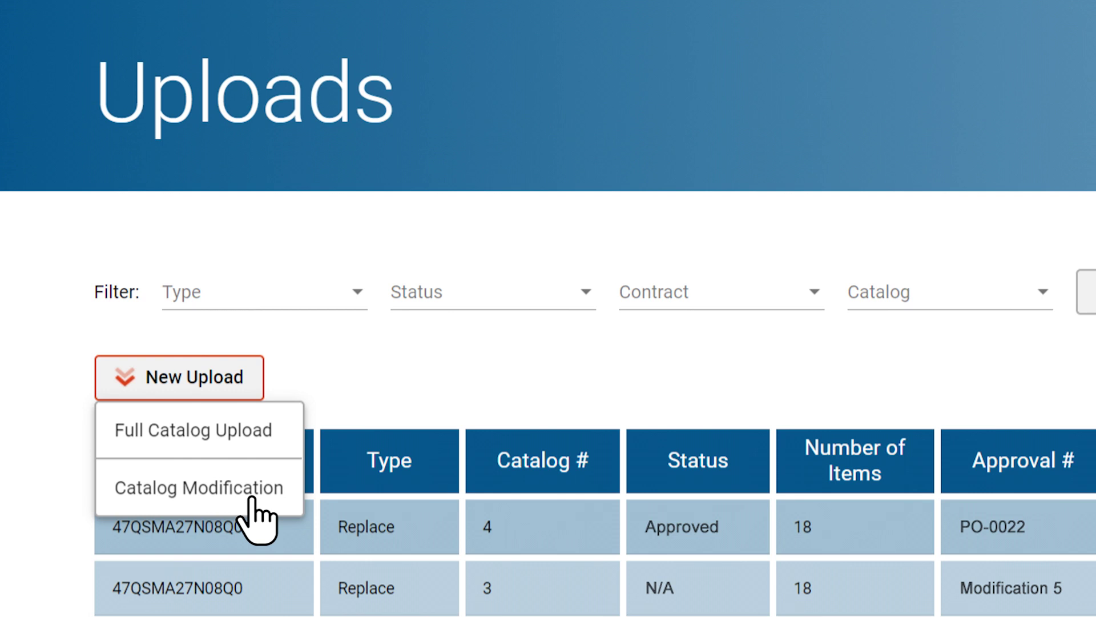
# Start a full catalog upload and assign it contract 47QSMA27N08Q0.
pyautogui.click(244, 440)
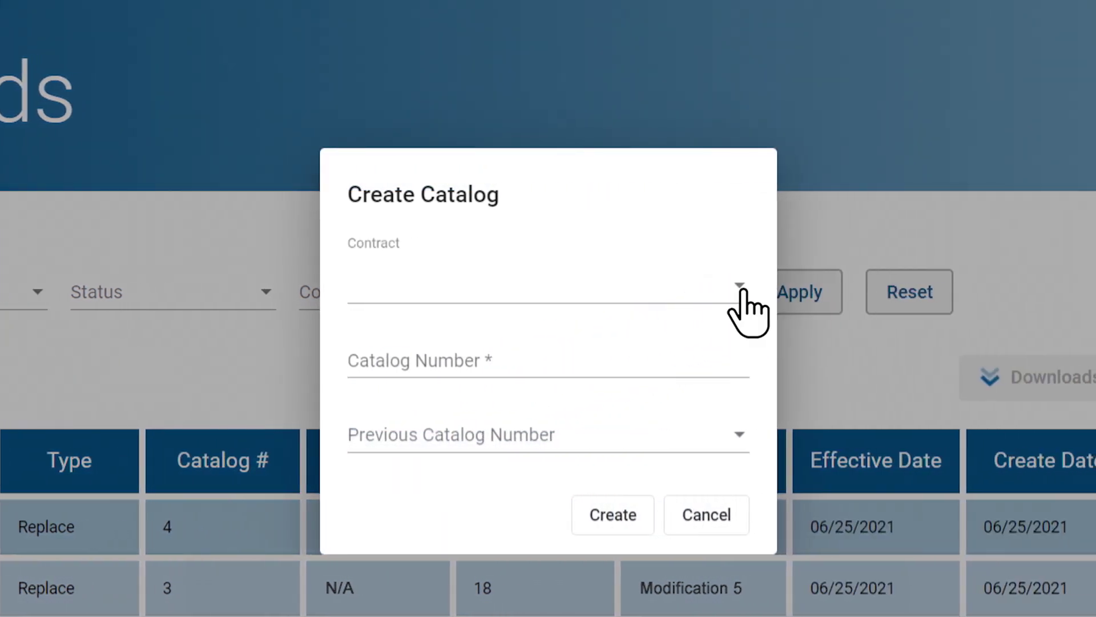
pyautogui.click(740, 287)
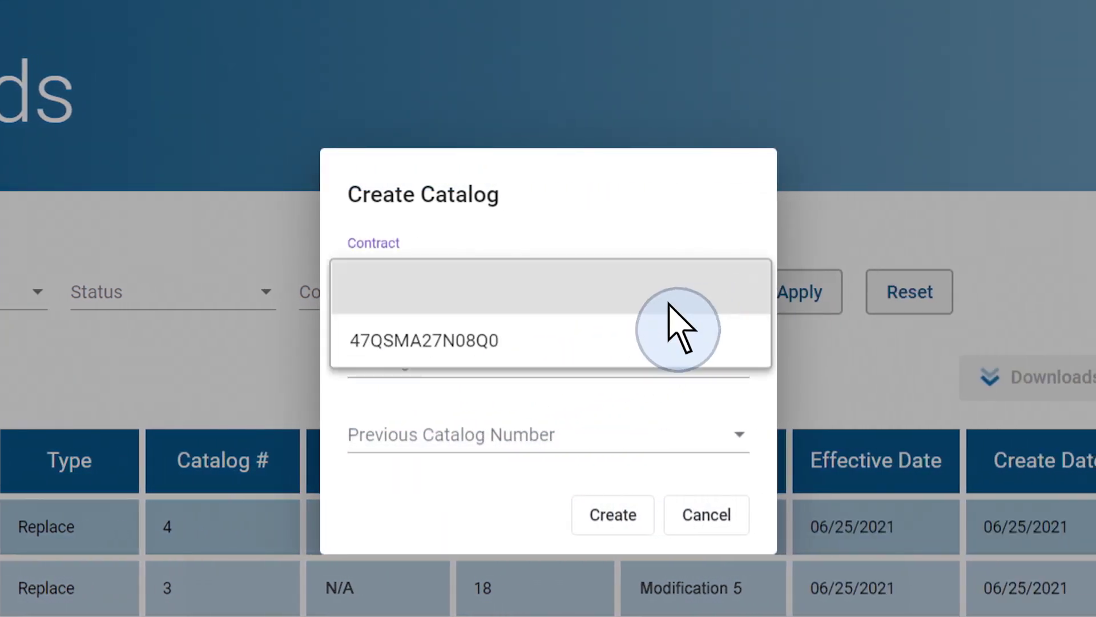
pyautogui.click(460, 348)
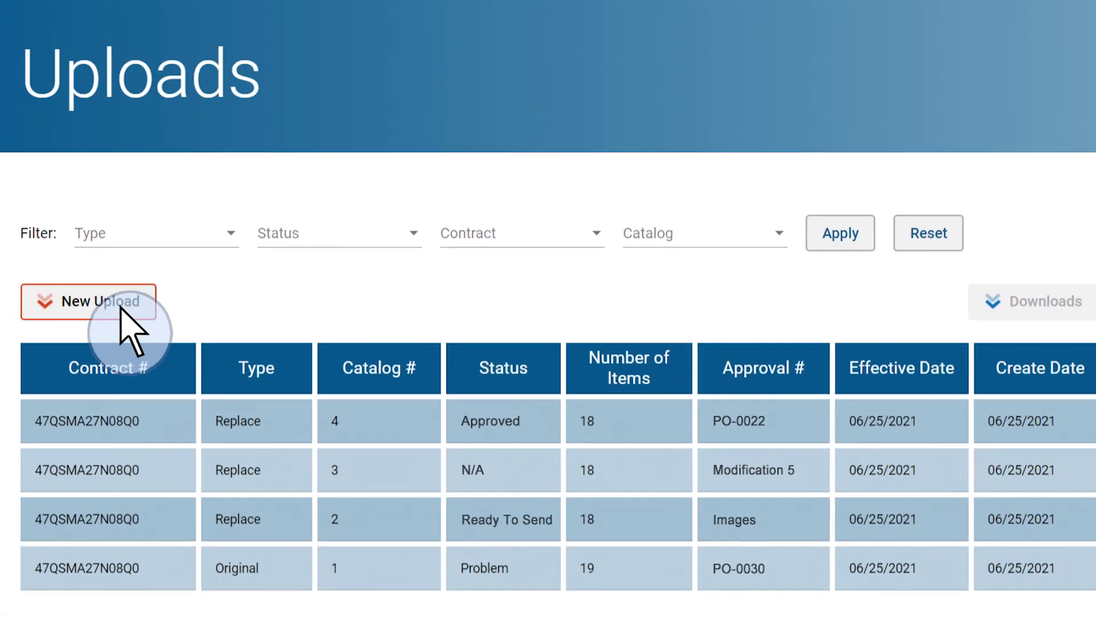
# Create a Catalog Modification of type Change for contract 47QSMA27N08Q0 with approve number 1001.
pyautogui.click(117, 308)
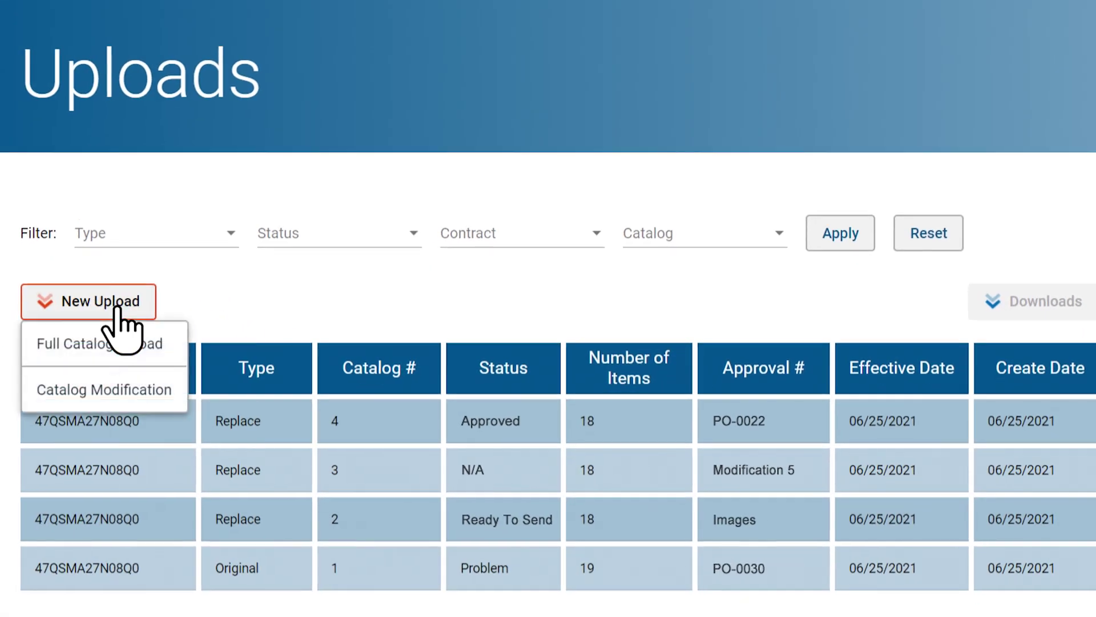
pyautogui.click(149, 385)
pyautogui.click(791, 231)
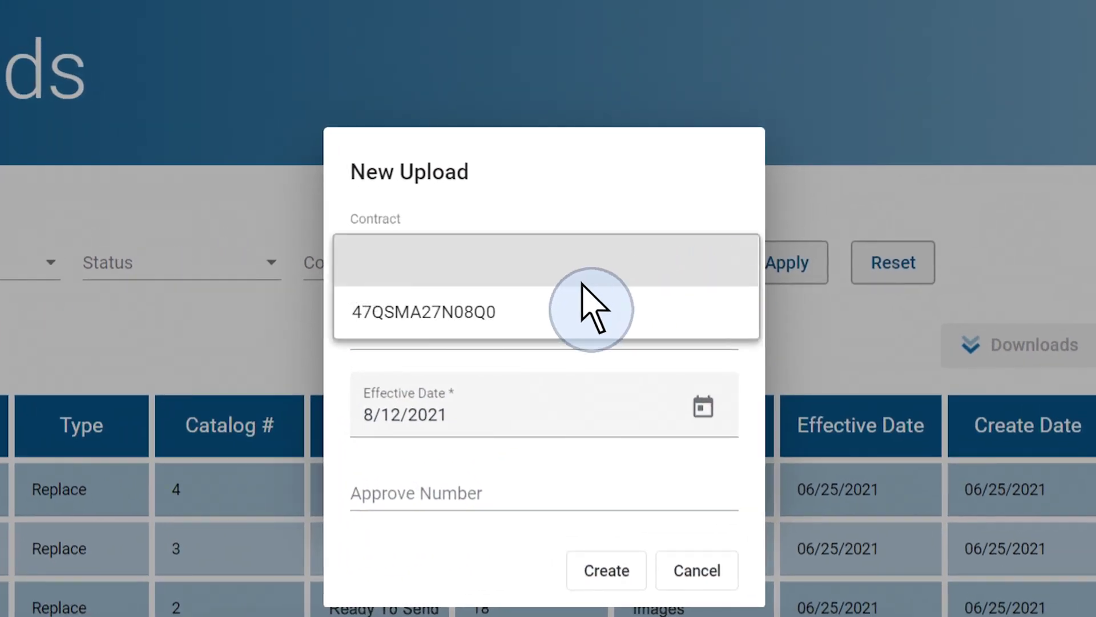
pyautogui.click(419, 317)
pyautogui.click(730, 334)
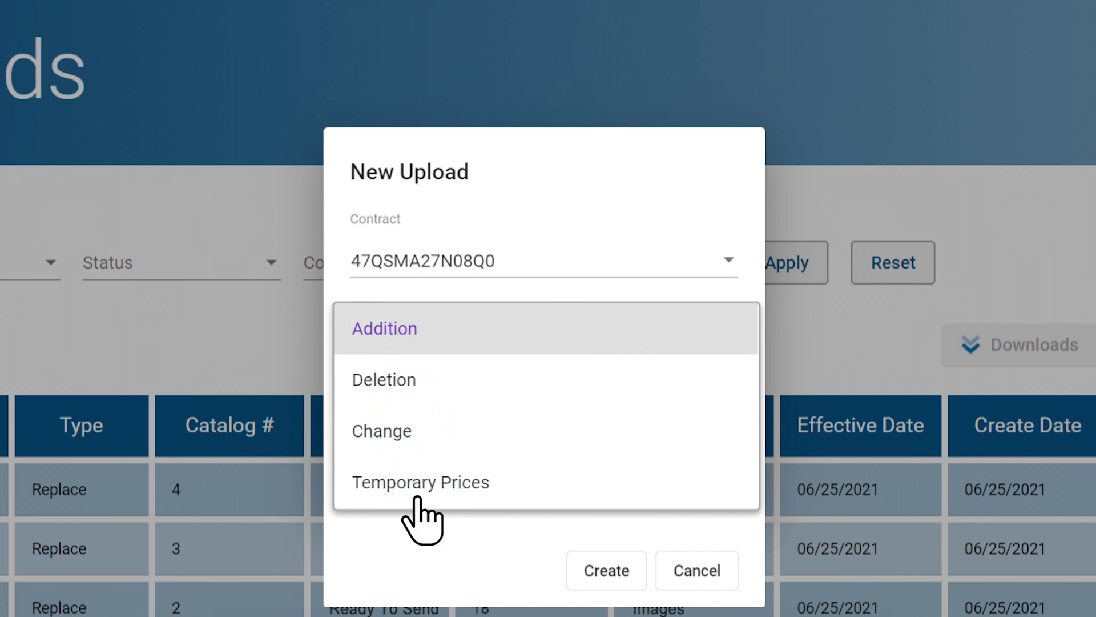
pyautogui.click(380, 445)
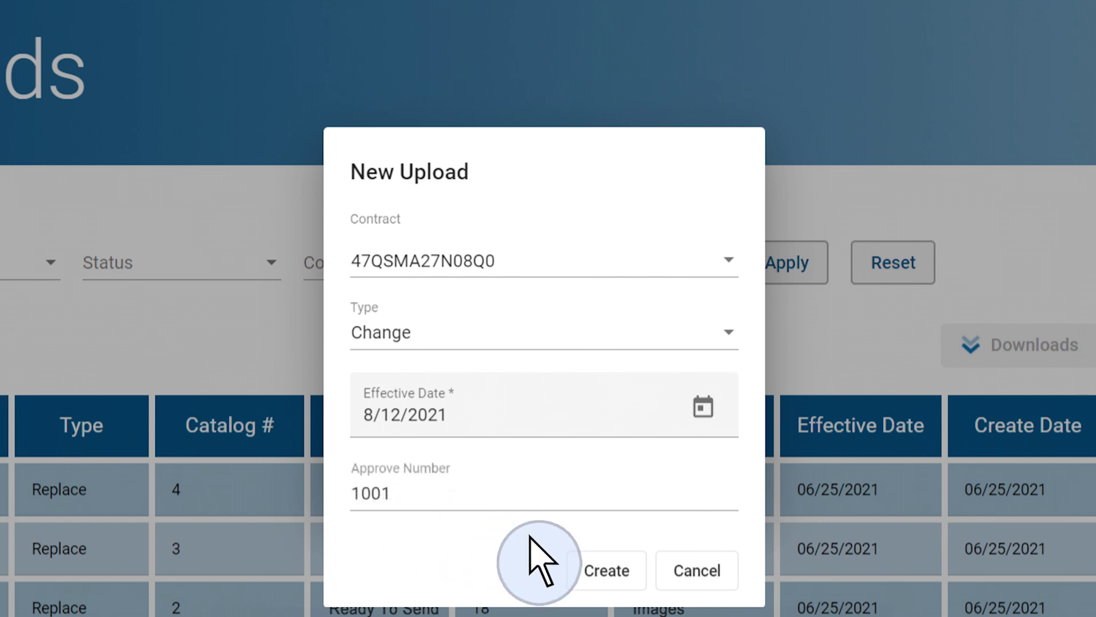
pyautogui.click(630, 565)
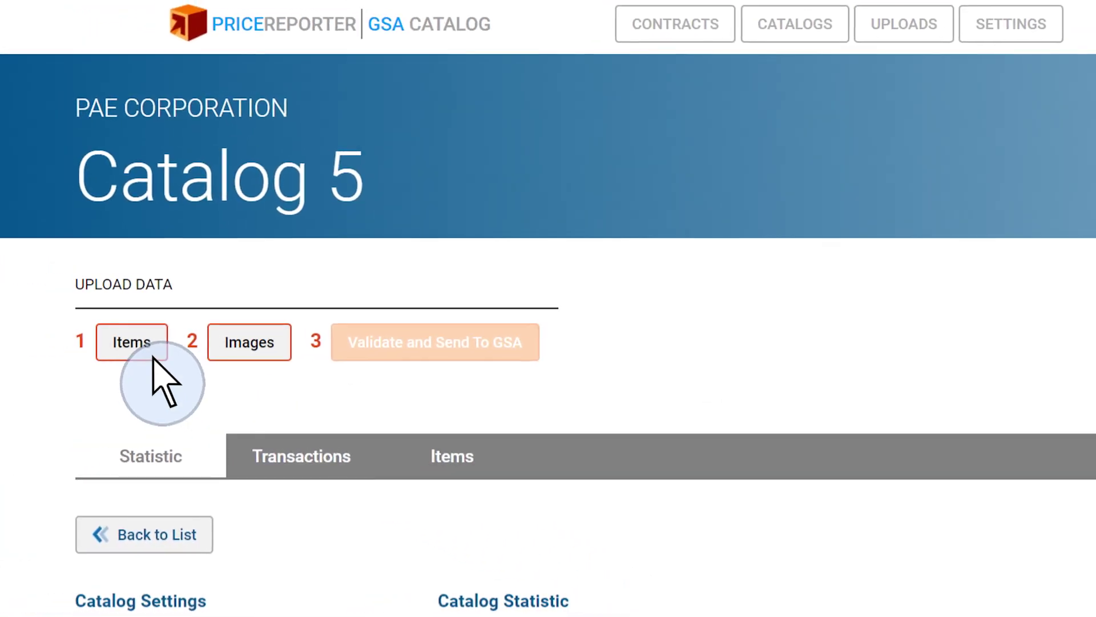
# Upload Catalog.xlsx into Catalog 5's items, then export the validations spreadsheet.
pyautogui.click(228, 352)
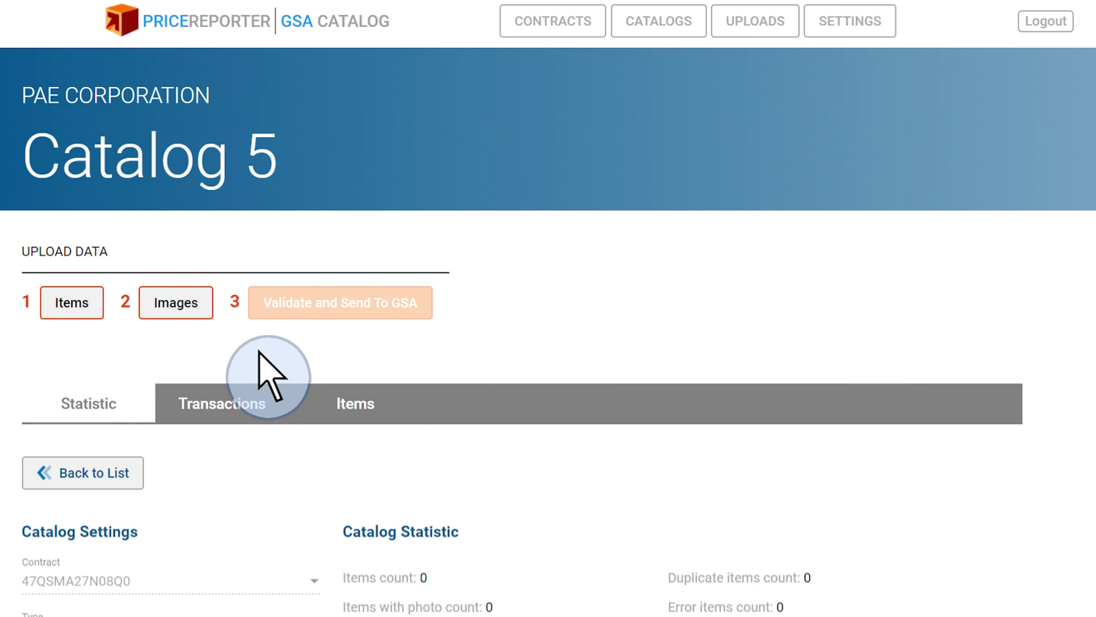
pyautogui.click(73, 308)
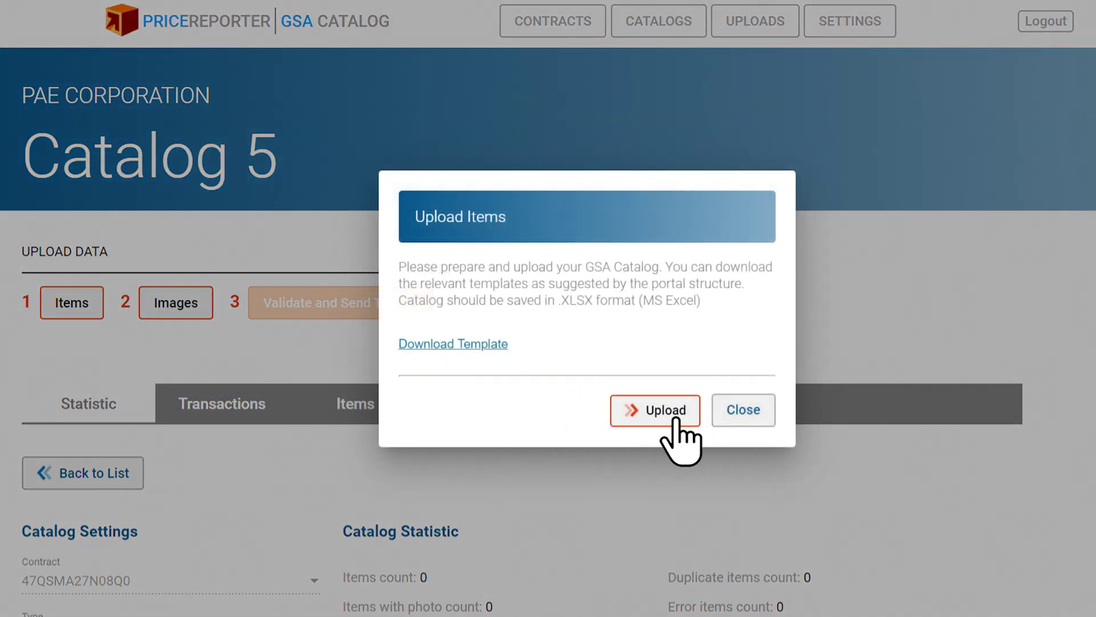
pyautogui.click(675, 420)
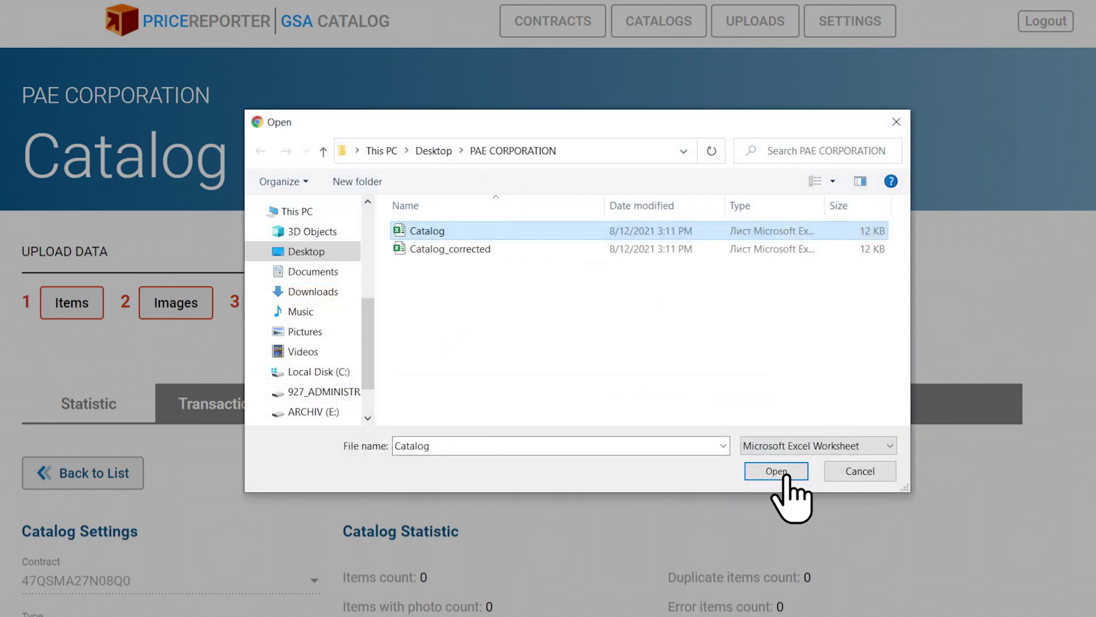
pyautogui.click(782, 473)
pyautogui.click(748, 391)
pyautogui.scroll(-5, 757, 414)
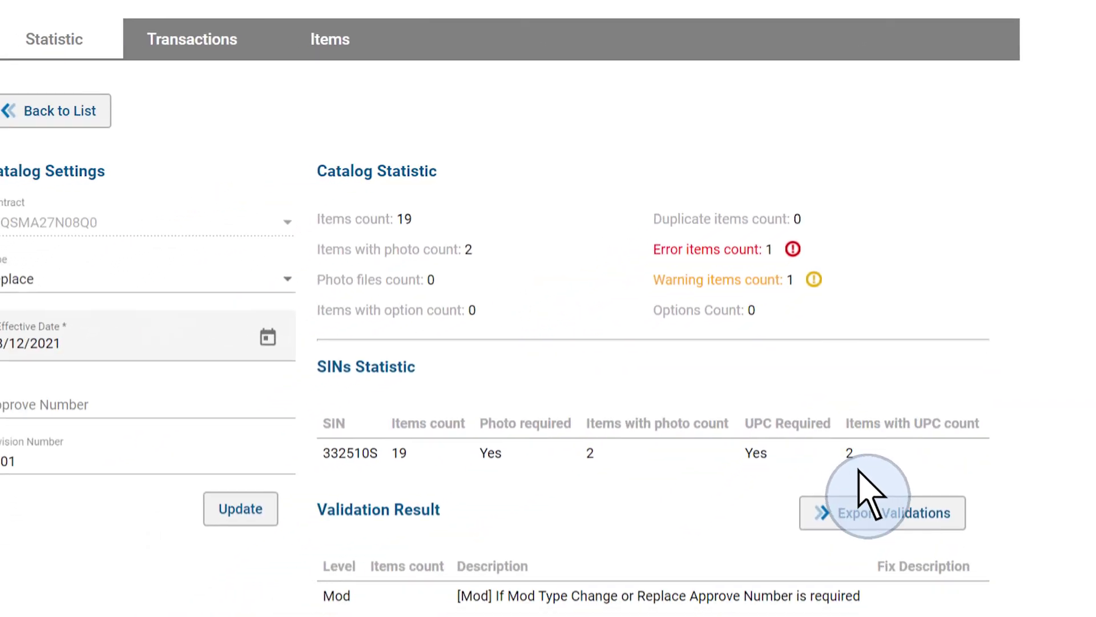
pyautogui.click(902, 483)
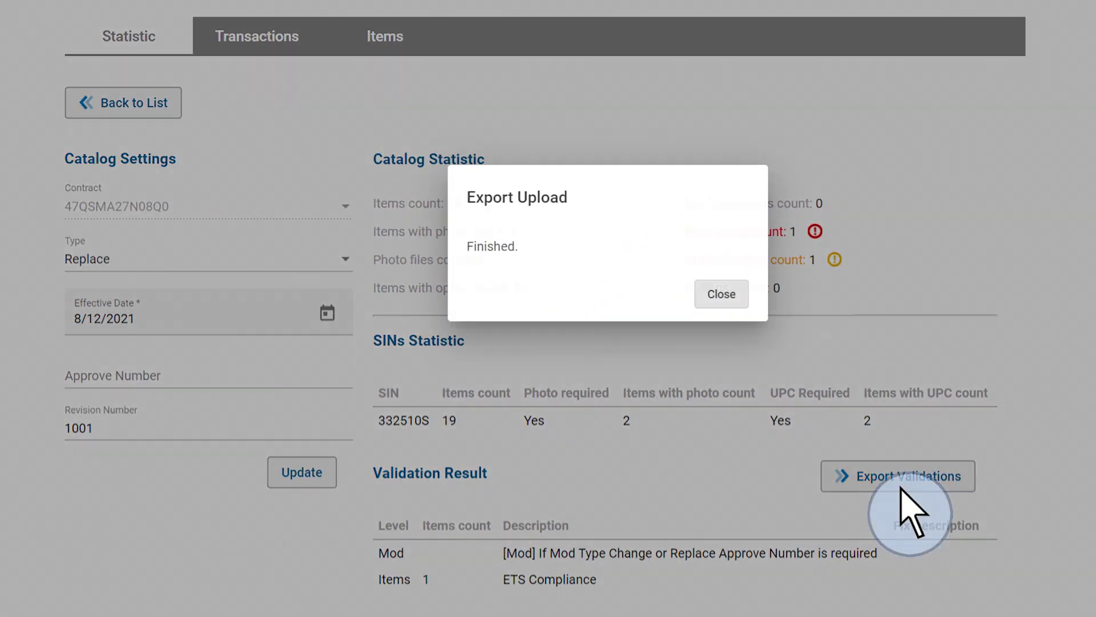
# Delete the NORTON row flagged ETS Compliance and clear the ValidationResult column.
pyautogui.click(563, 232)
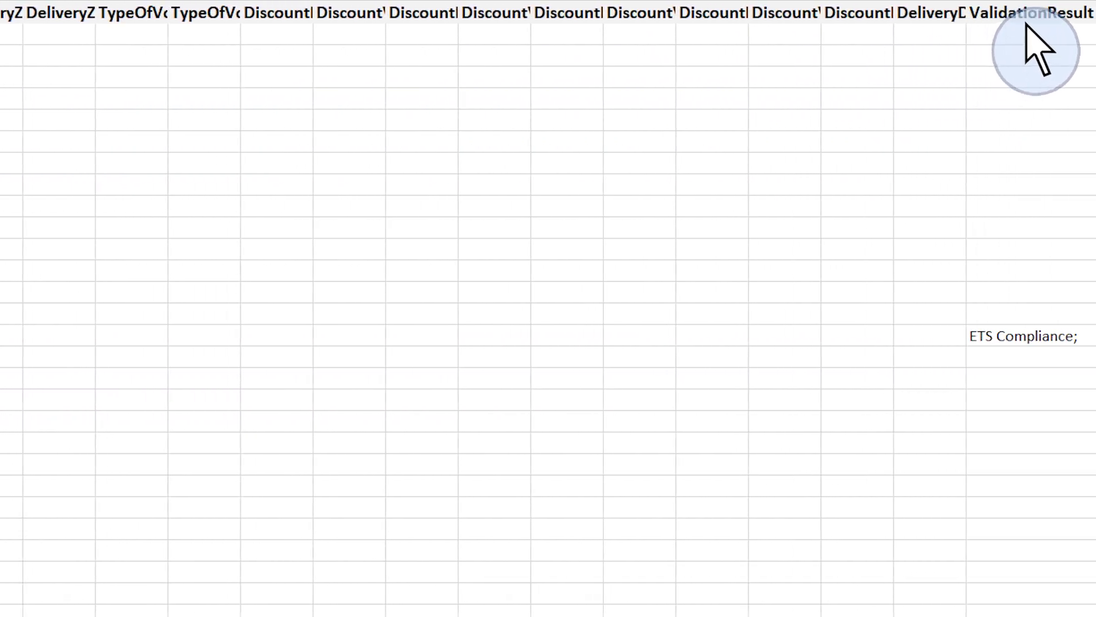
pyautogui.click(1034, 24)
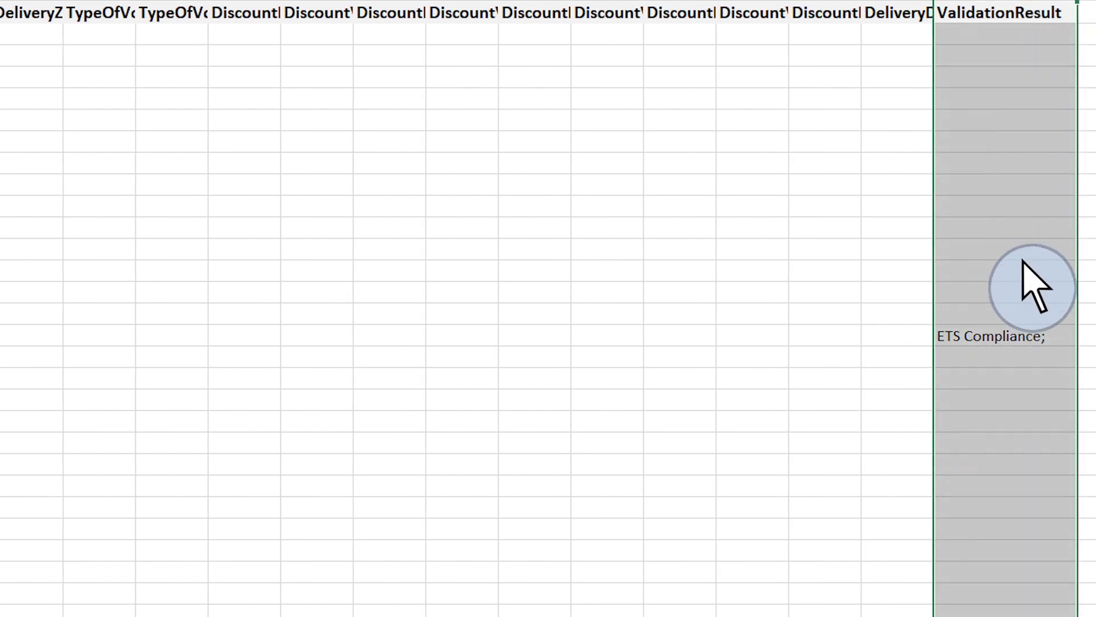
pyautogui.click(1021, 338)
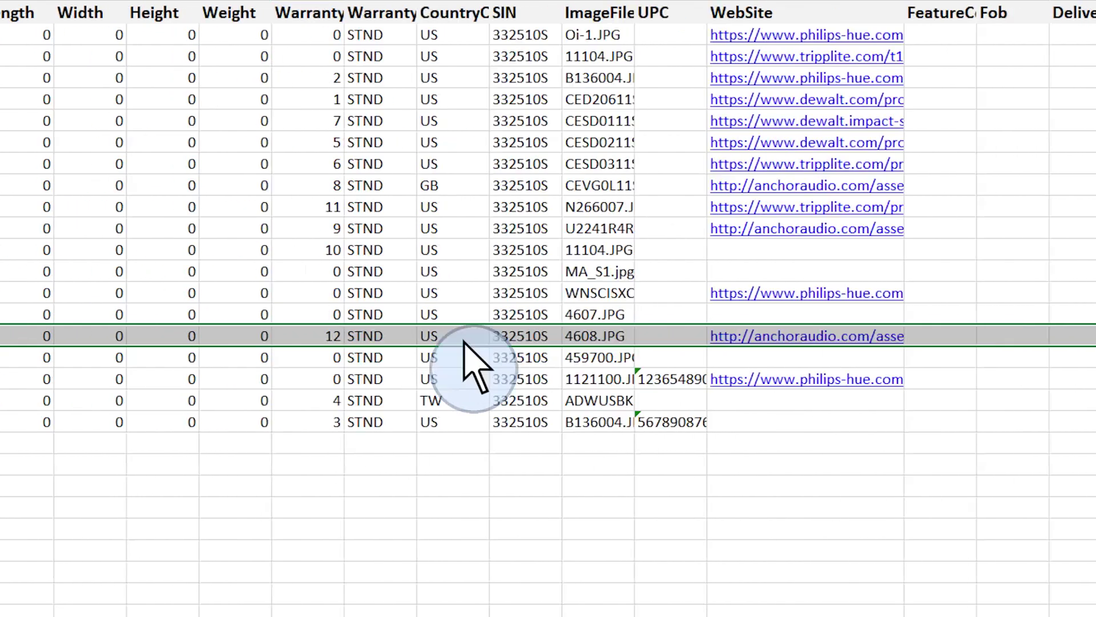
pyautogui.hotkey('ctrl', '-')
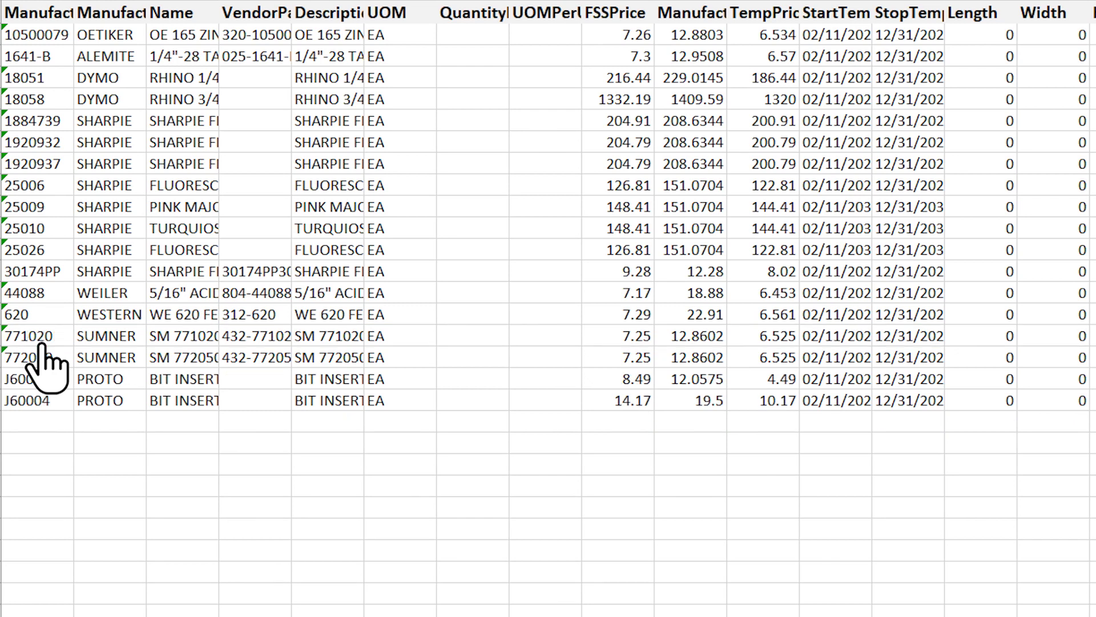
pyautogui.hscroll(20, 43, 345)
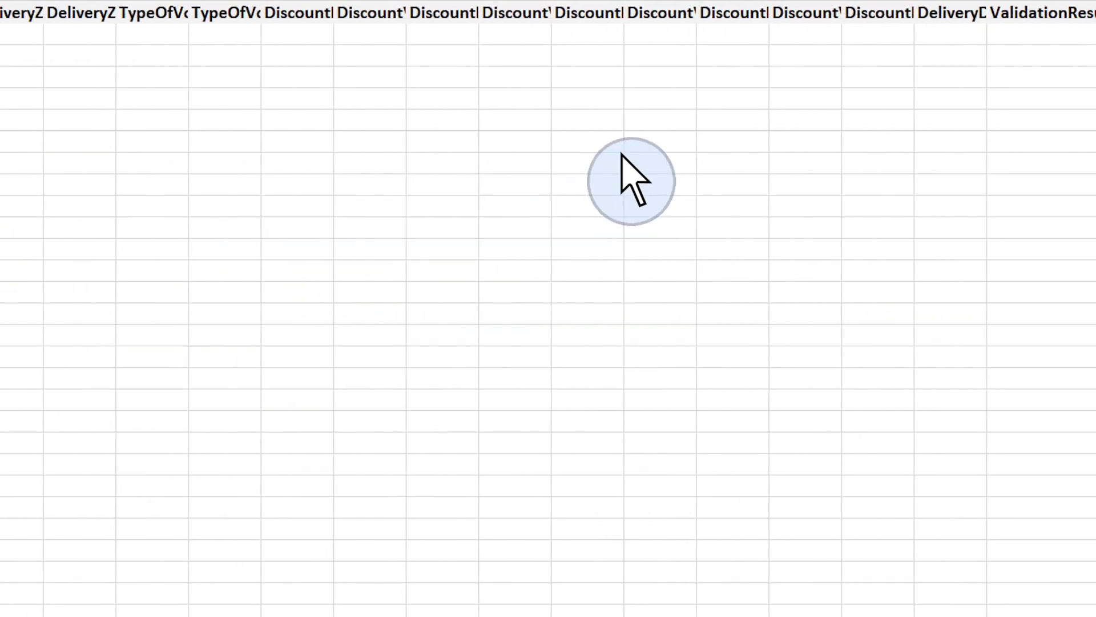
pyautogui.click(1045, 20)
pyautogui.press('Delete')
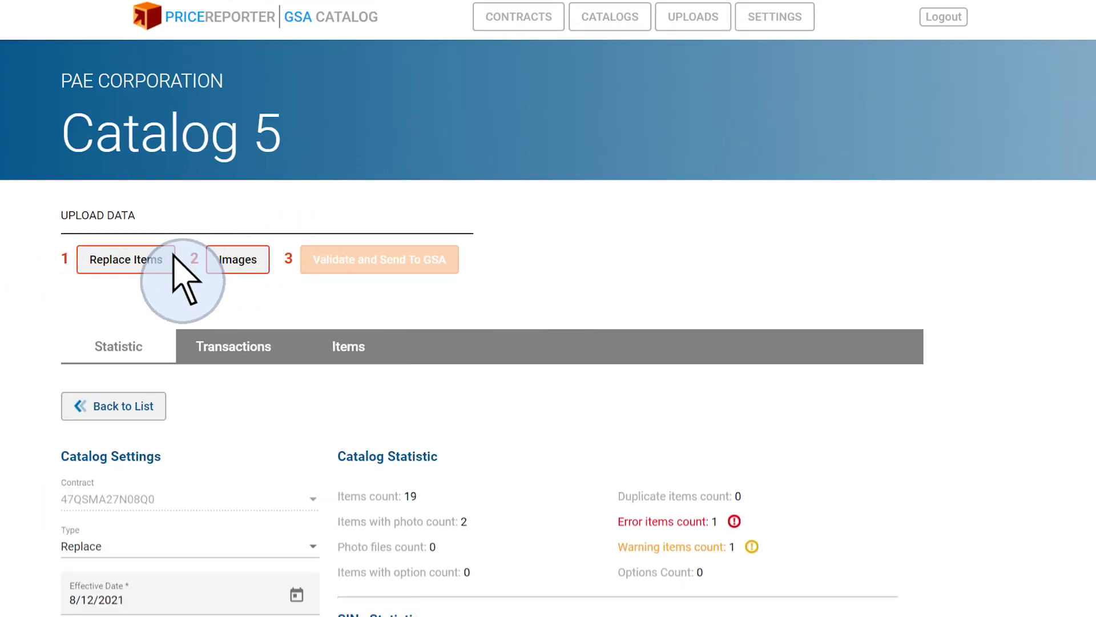
# Replace Catalog 5's items with Catalog_corrected, giving 18 items with 0 errors and 0 warnings.
pyautogui.click(140, 266)
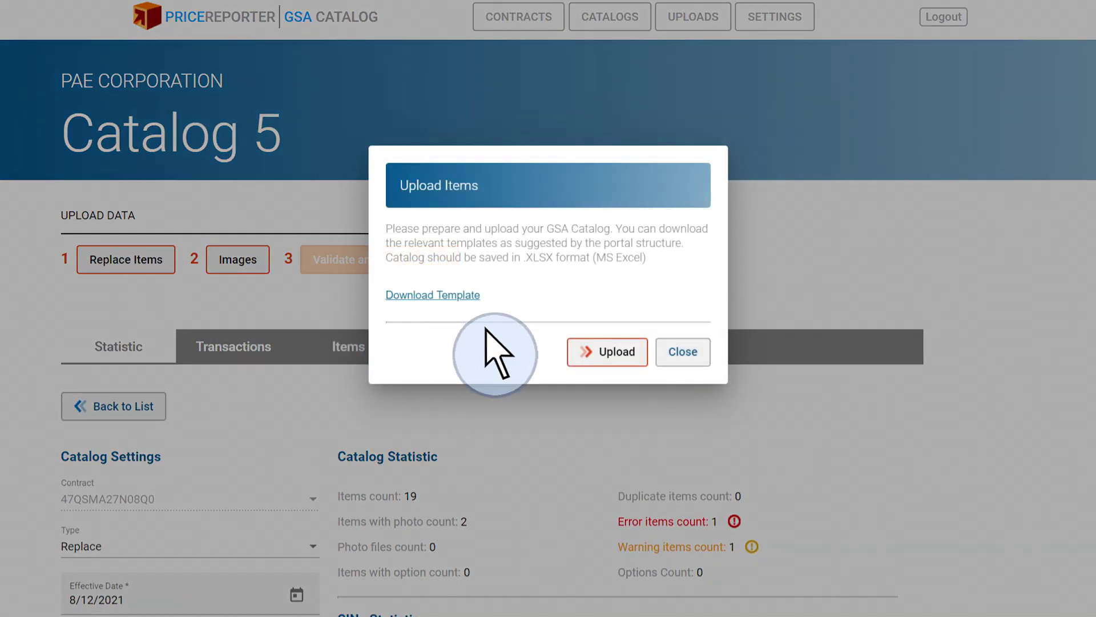
pyautogui.click(620, 353)
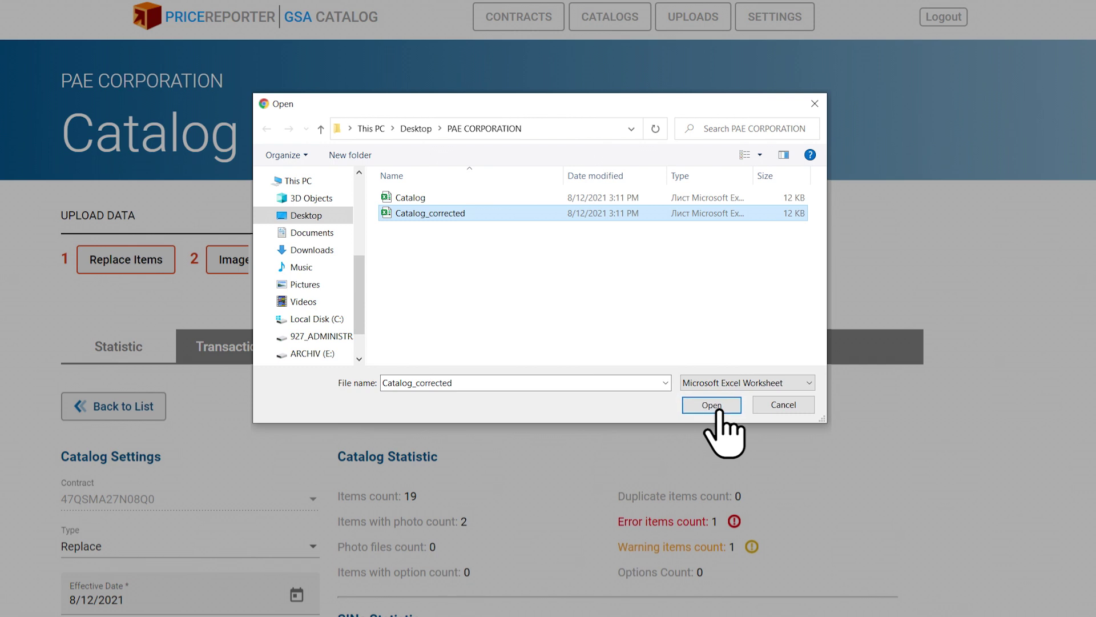
pyautogui.click(714, 405)
pyautogui.click(690, 334)
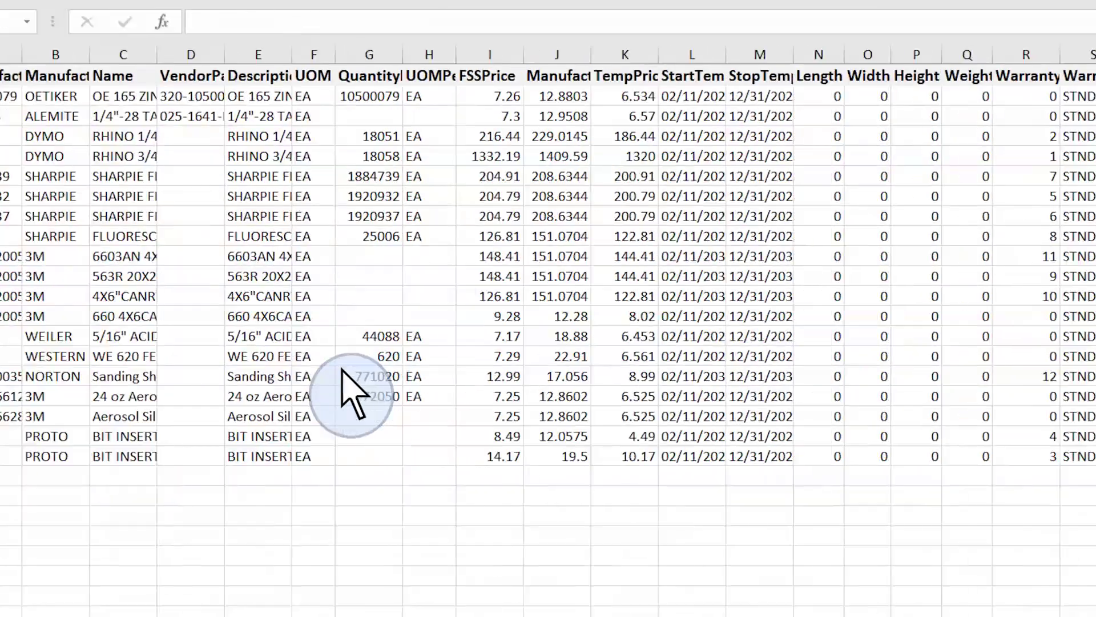
# Scroll to column V and select the whole ImageFileName column.
pyautogui.hscroll(10, 356, 392)
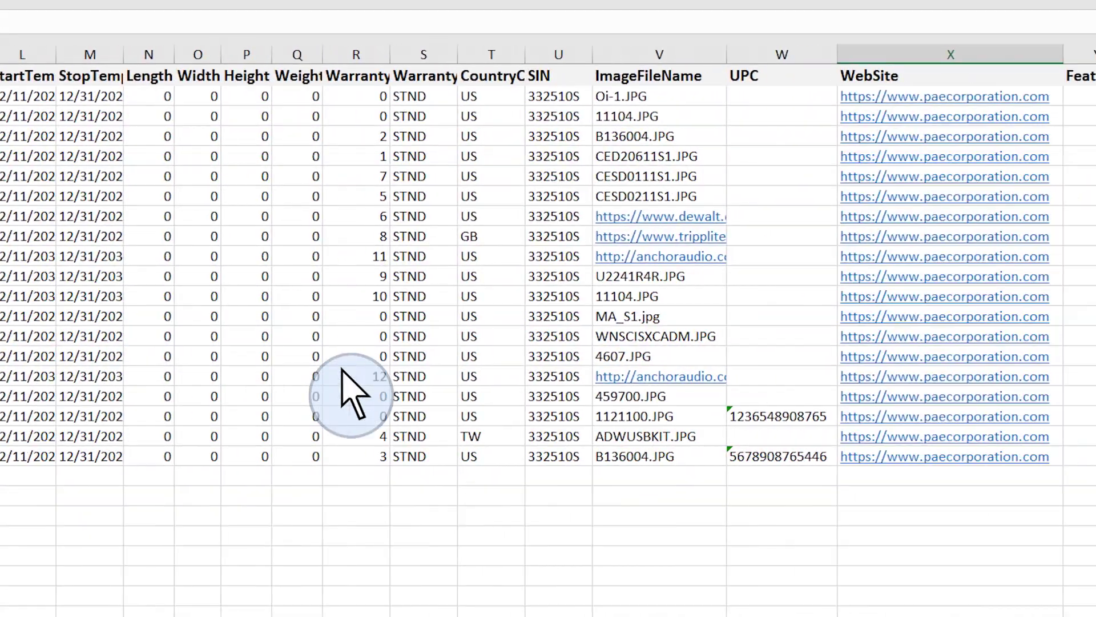
pyautogui.click(645, 105)
pyautogui.hotkey('ctrl', 'space')
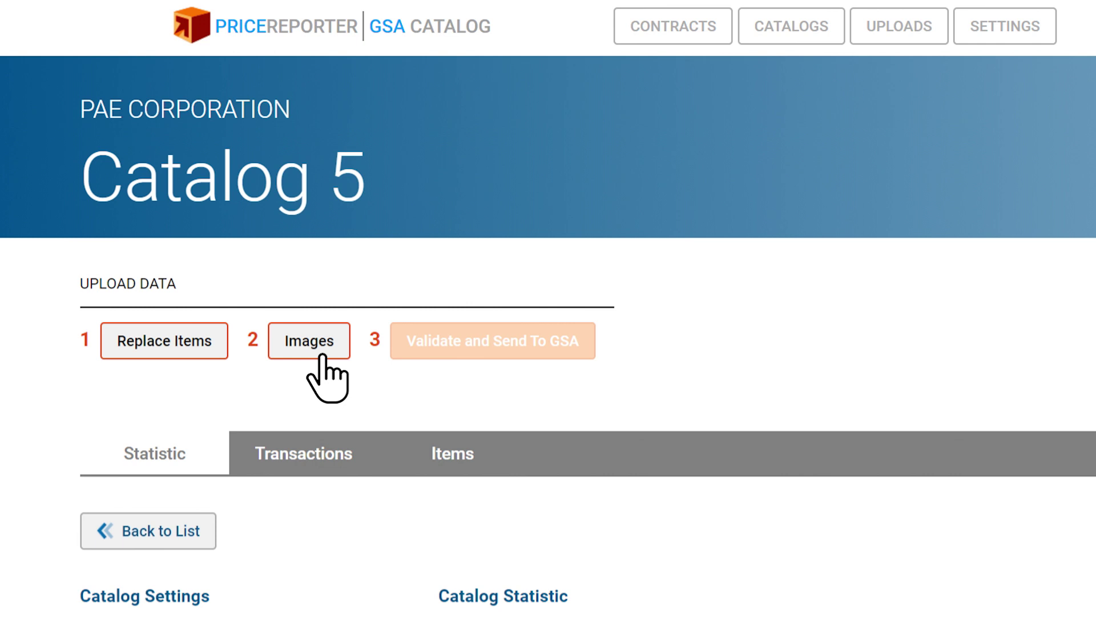
# Import the MA_S1.zip image archive into Catalog 5.
pyautogui.click(322, 354)
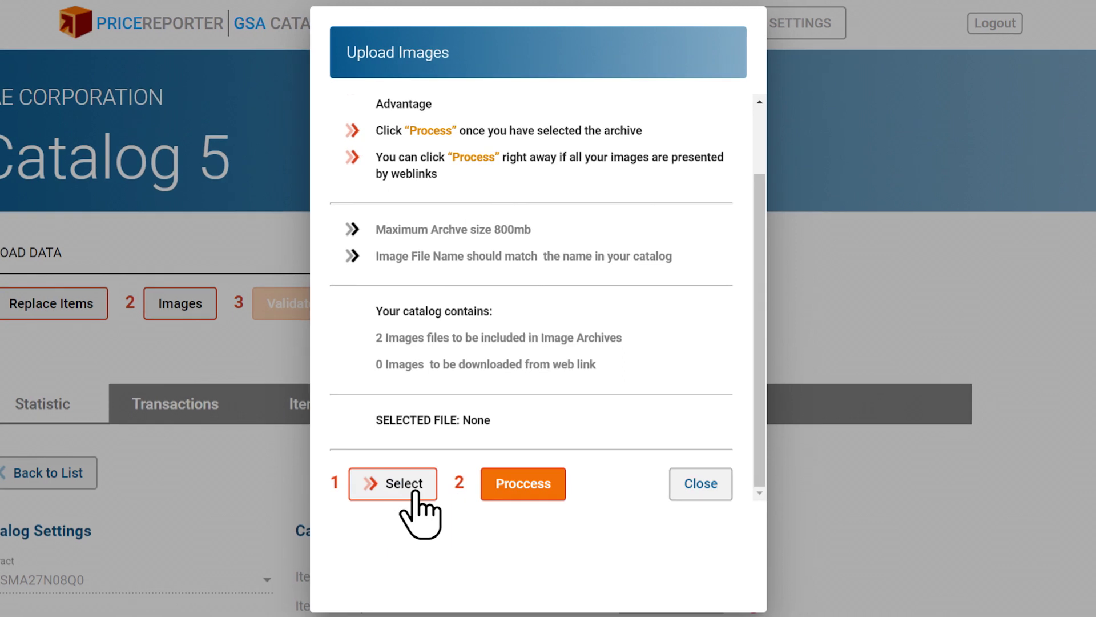
pyautogui.click(415, 492)
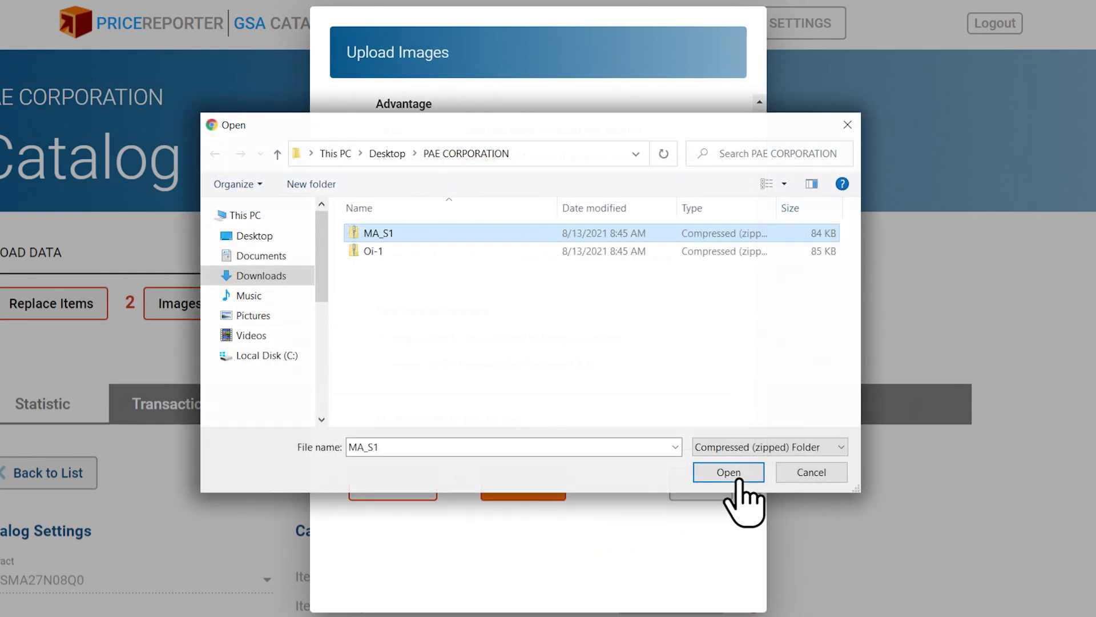
pyautogui.click(728, 472)
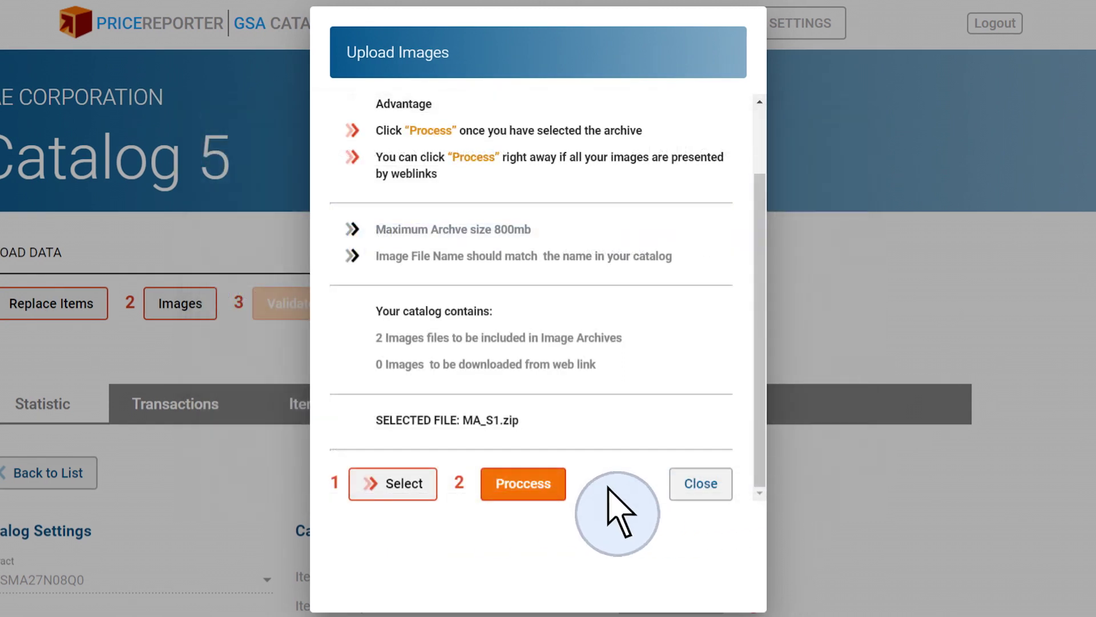
pyautogui.click(526, 495)
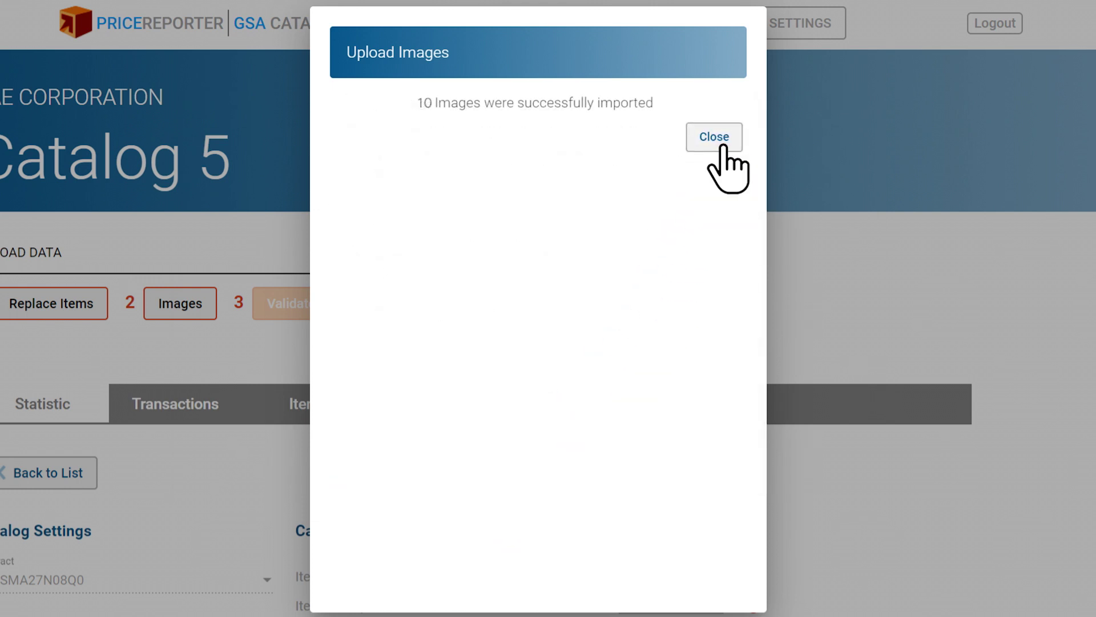
pyautogui.click(722, 147)
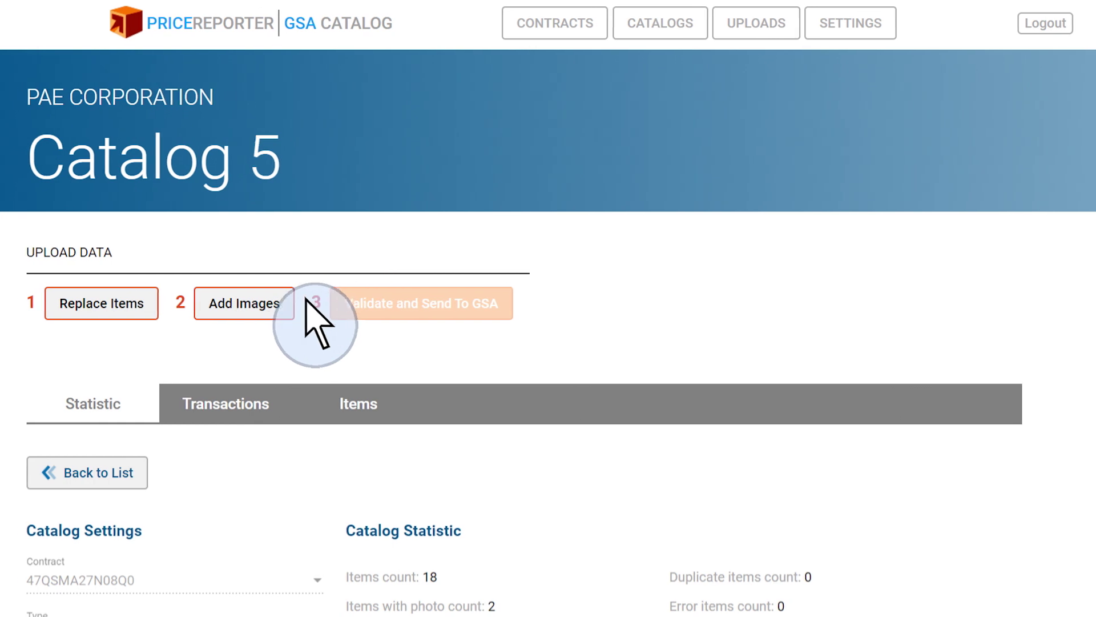
# Add and import the second image archive, Oi-1.zip.
pyautogui.click(273, 314)
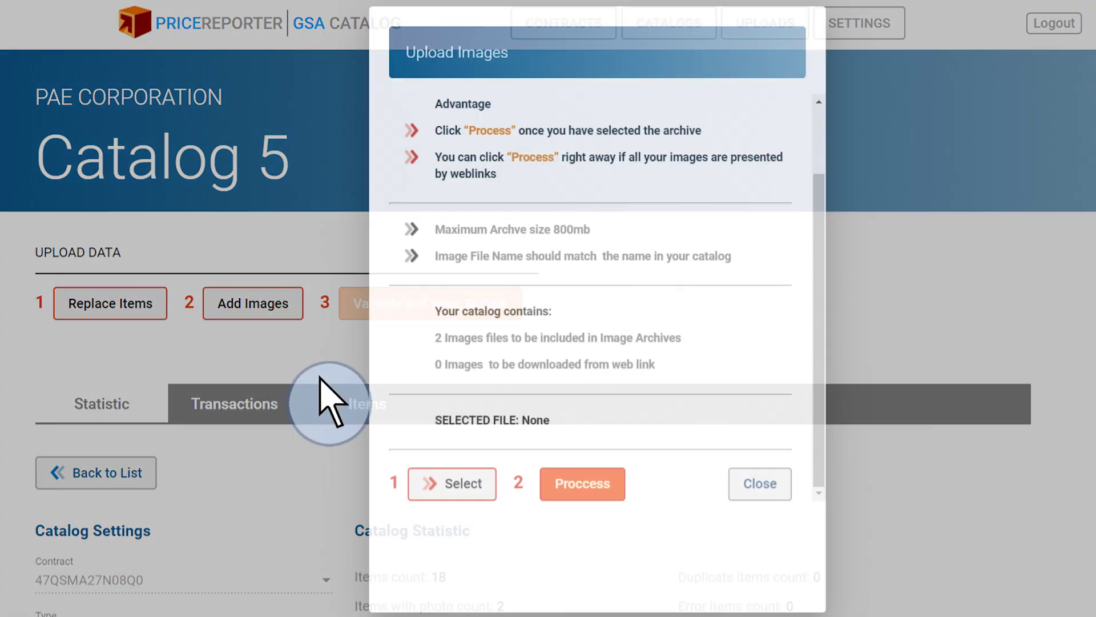
pyautogui.click(408, 496)
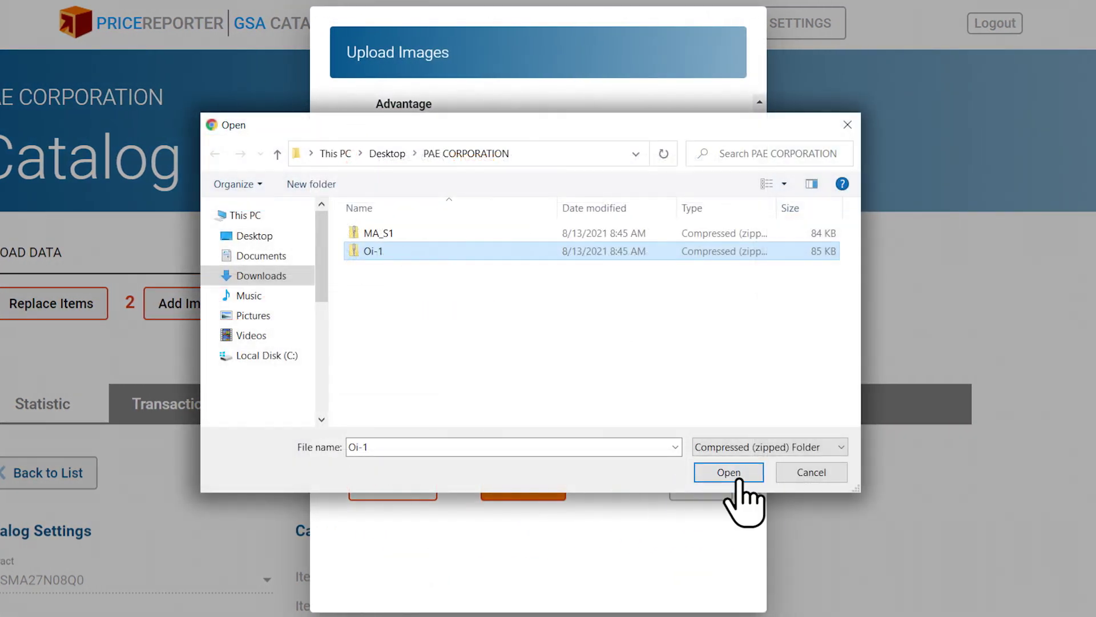
pyautogui.click(738, 480)
pyautogui.click(537, 492)
pyautogui.click(717, 143)
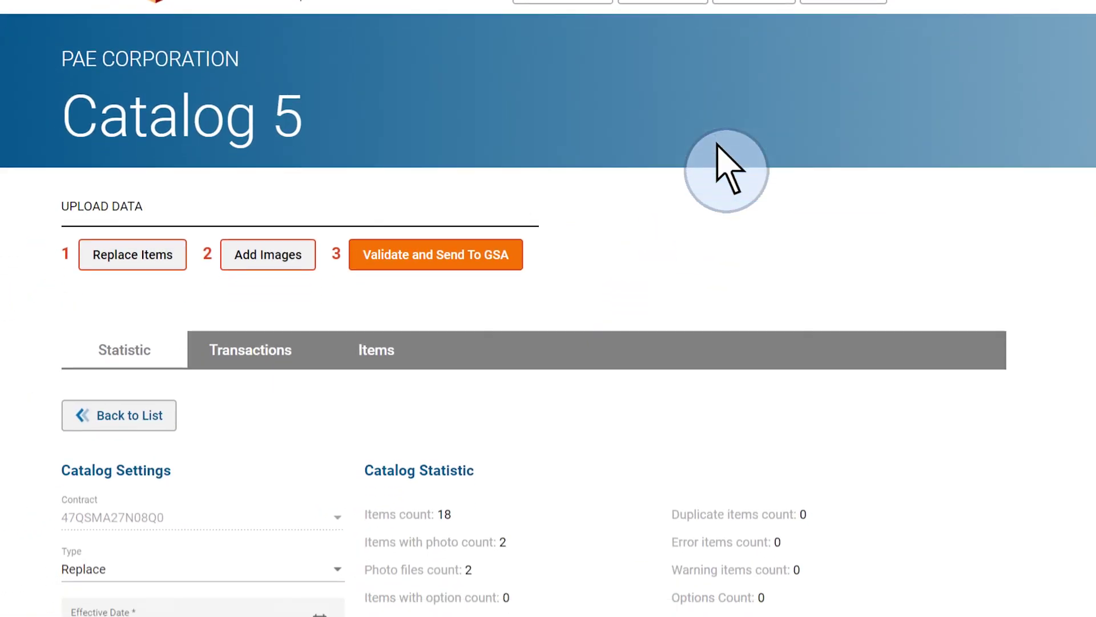
pyautogui.scroll(-5, 727, 169)
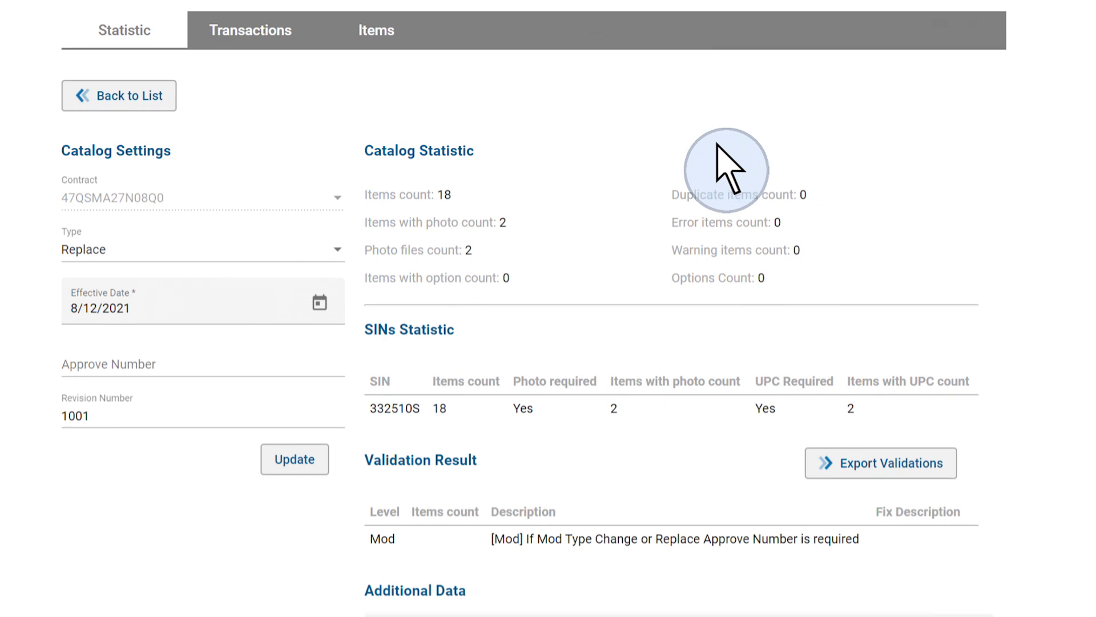
pyautogui.scroll(-2, 726, 169)
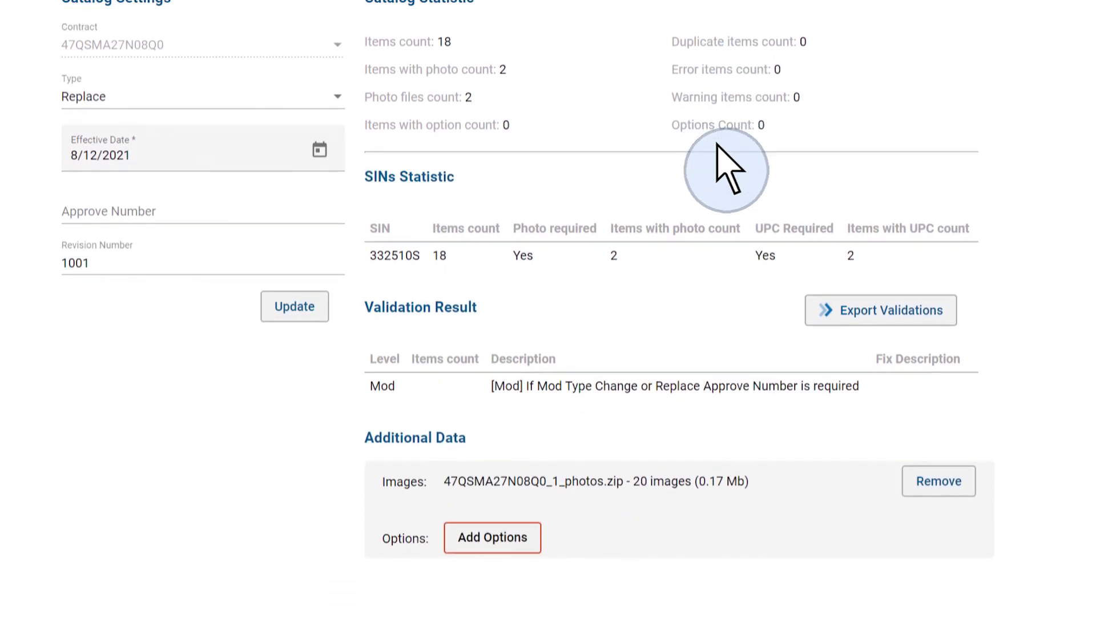
pyautogui.scroll(10, 726, 169)
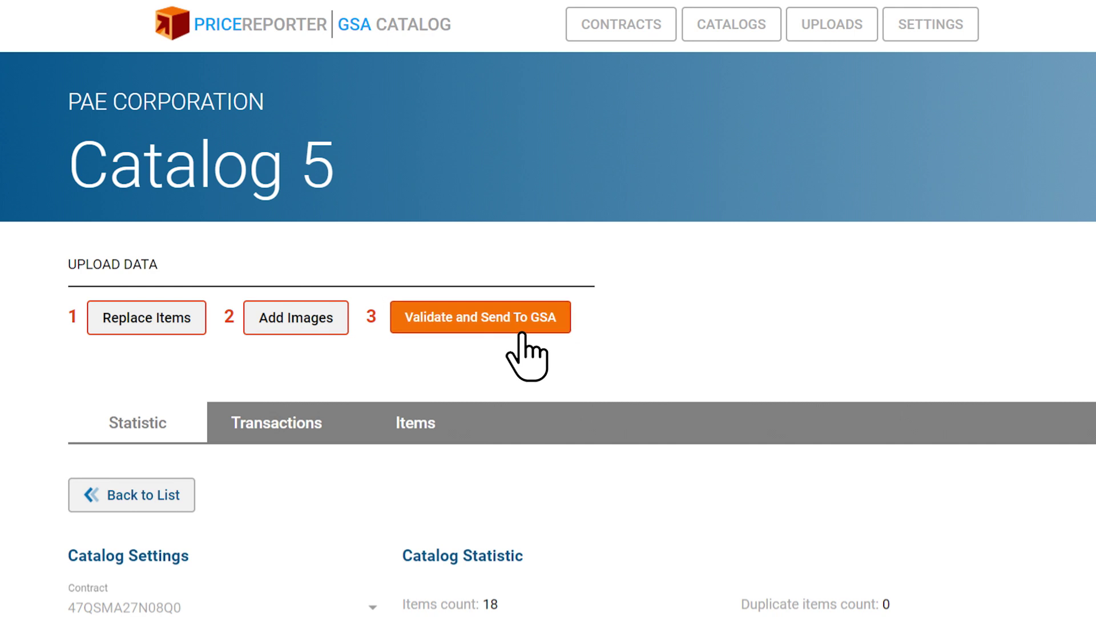
# Go back to the Catalogs list and check that Catalog 5 is Approved.
pyautogui.click(146, 502)
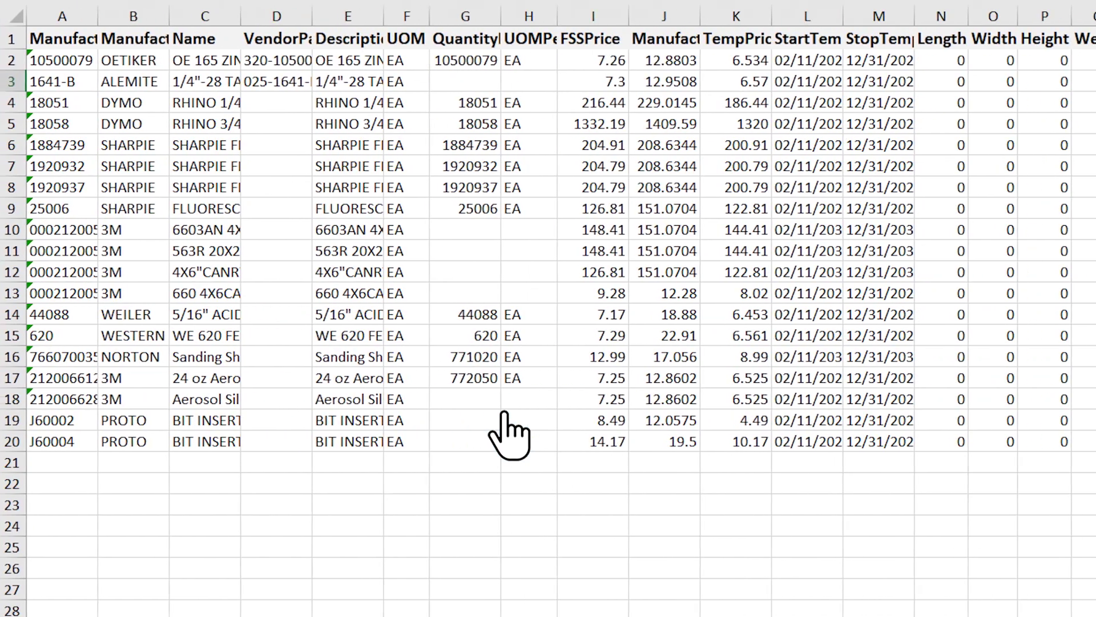
pyautogui.hscroll(10, 776, 405)
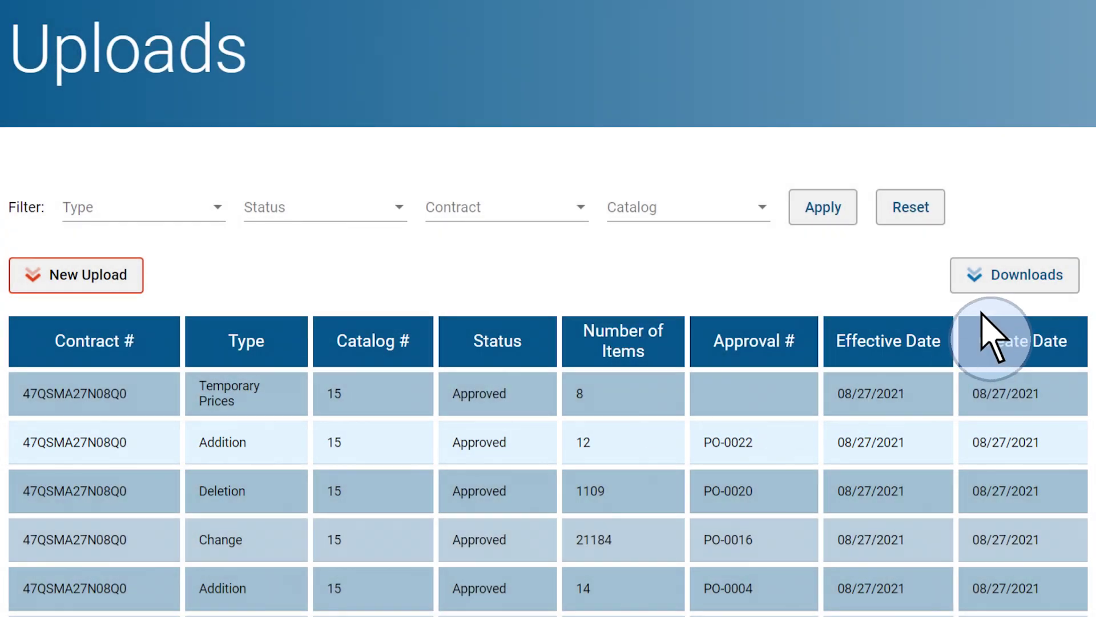
# Download the Full Catalog spreadsheet from the Uploads page's Downloads menu.
pyautogui.click(1059, 284)
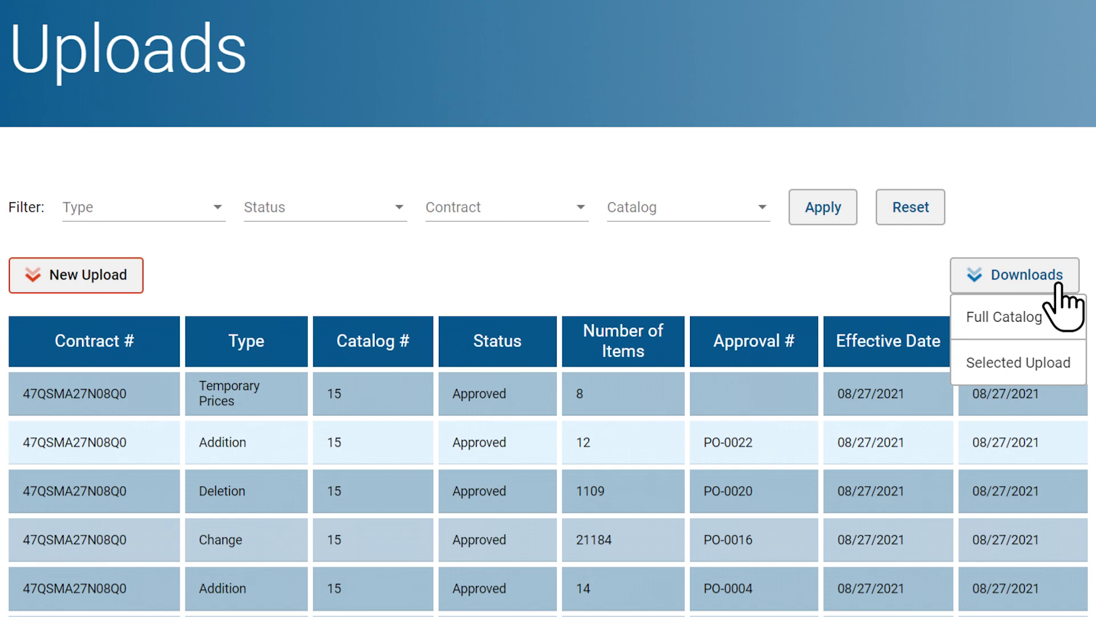
pyautogui.click(1022, 317)
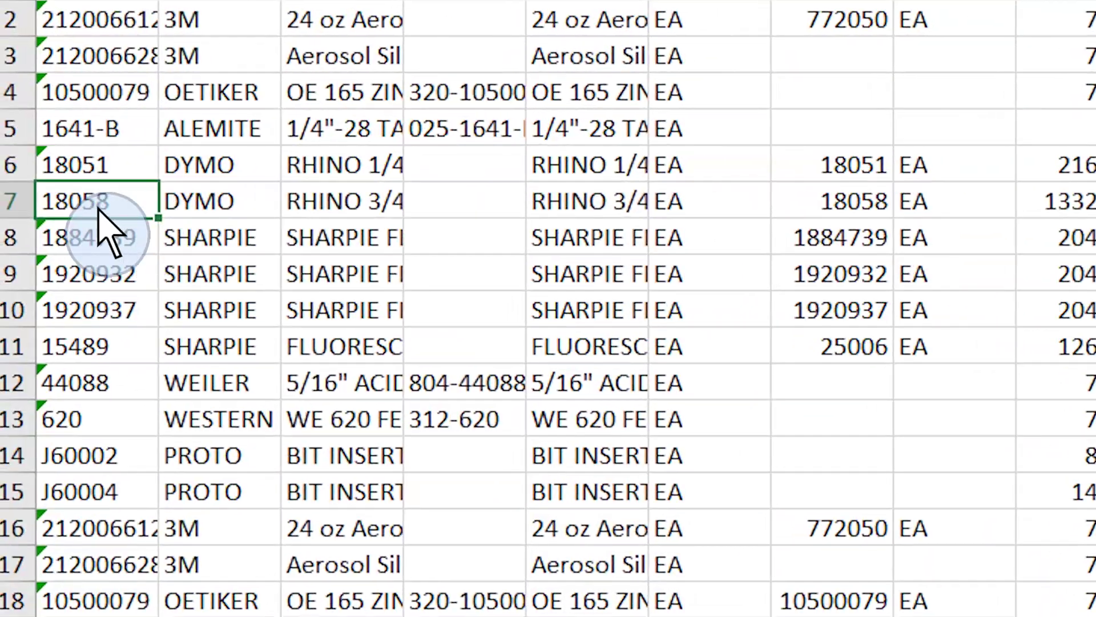
# Search Items for part 18058 from cell A7 and scroll to its history showing $1332.19 and $1320.00.
pyautogui.click(90, 210)
pyautogui.click(49, 436)
pyautogui.write('18058')
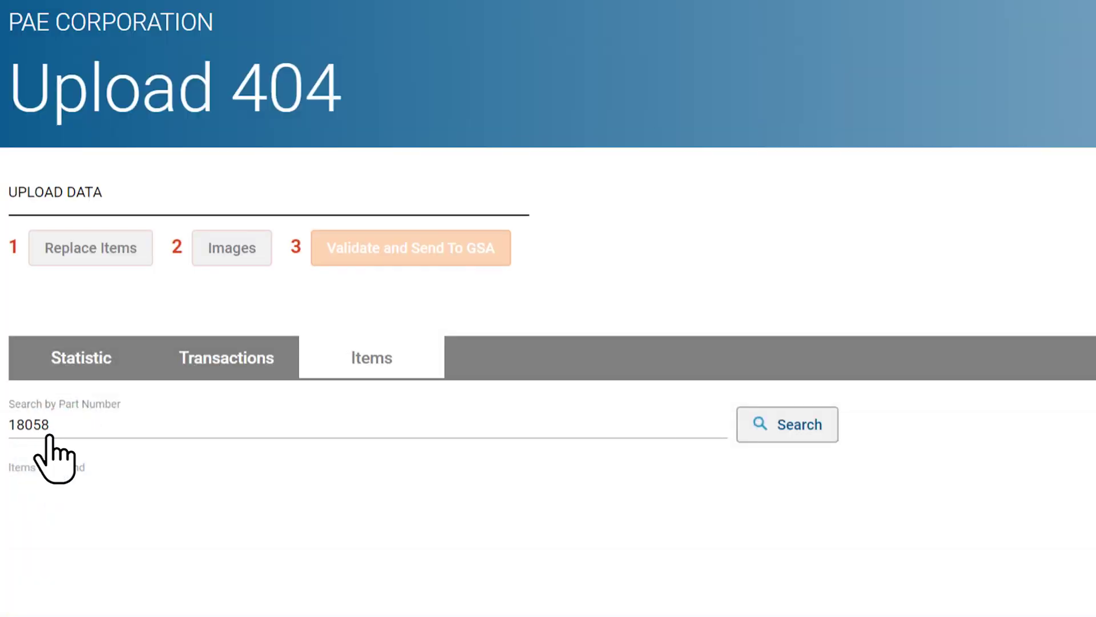
pyautogui.click(795, 431)
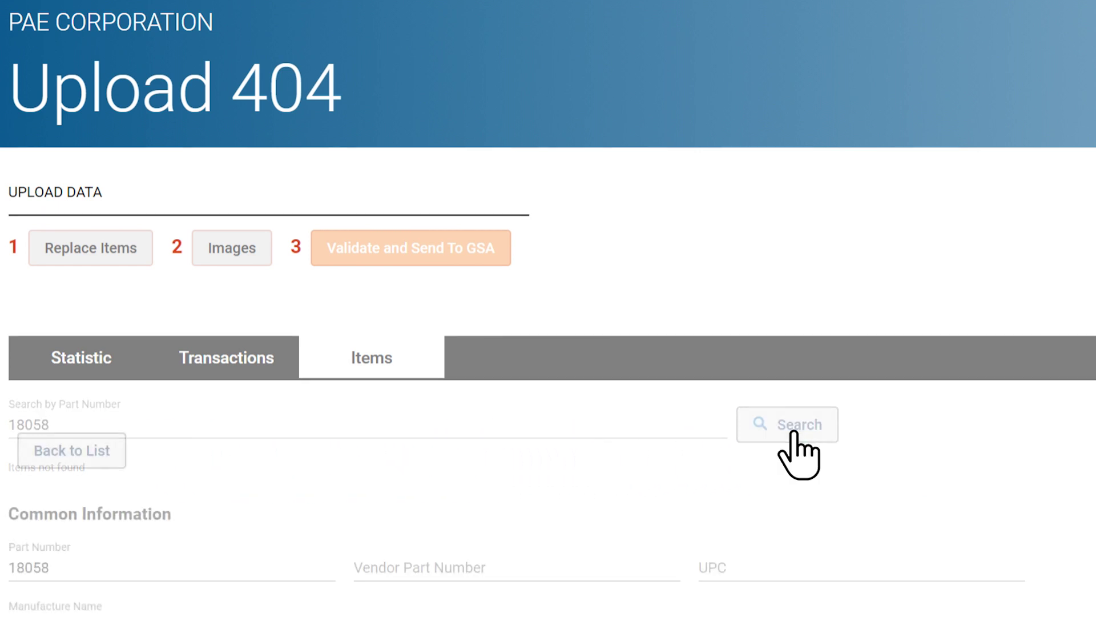
pyautogui.scroll(-15, 794, 433)
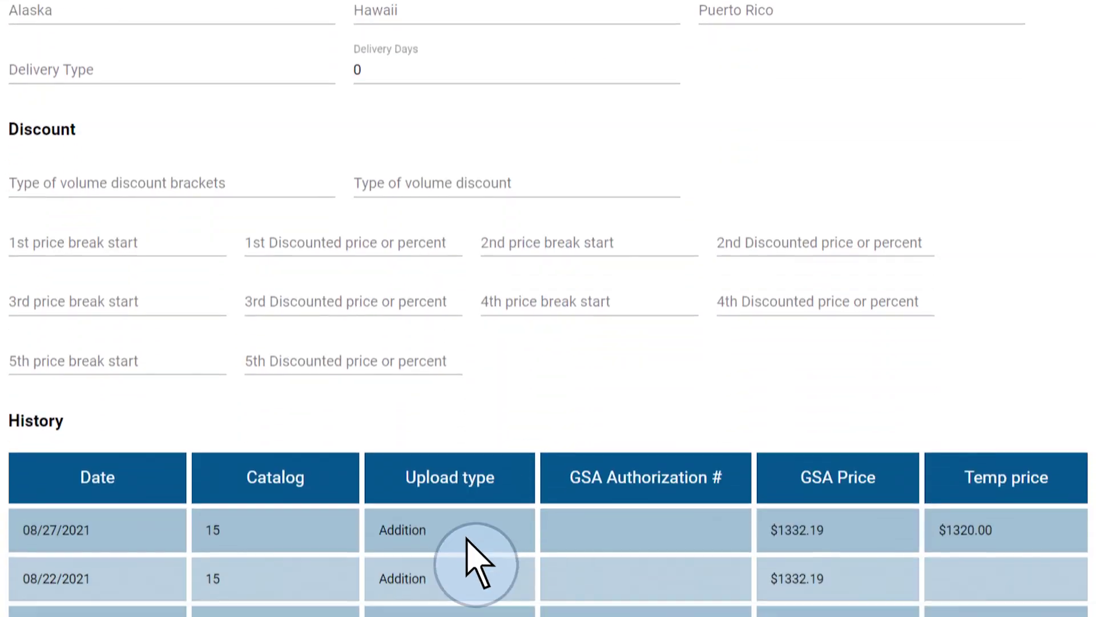
pyautogui.scroll(-2, 467, 538)
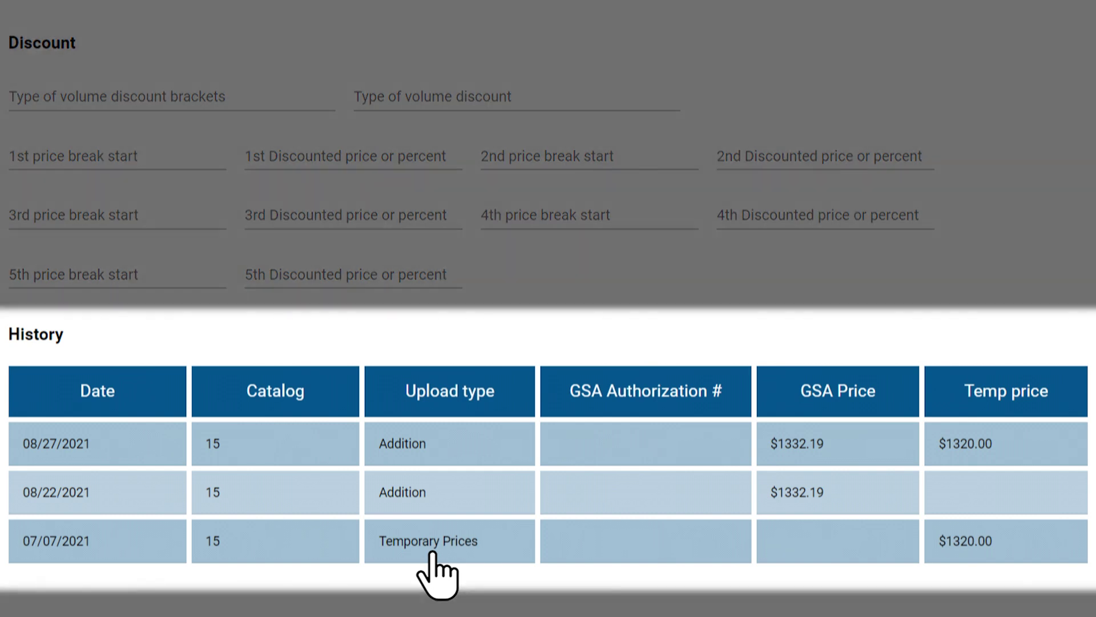